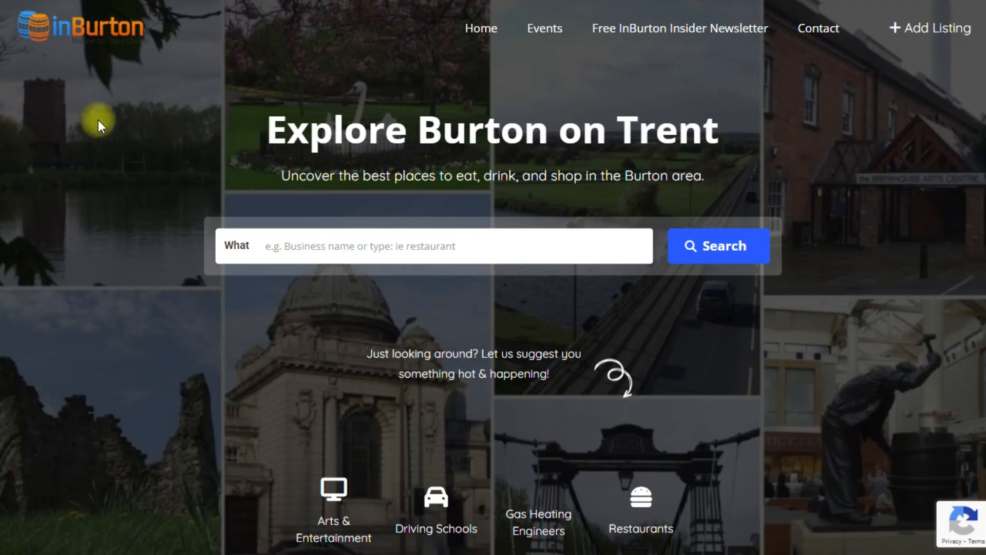
Go to the Events section, browse the Upcoming Events cards, and bring up the sign-in form
scroll(107, 145, down, 7)
scroll(107, 146, up, 7)
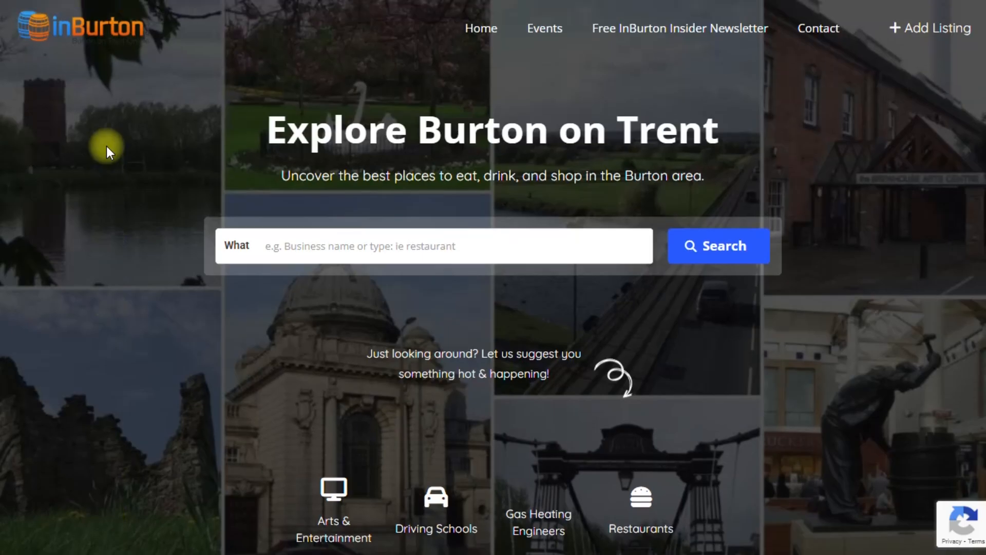
click(549, 35)
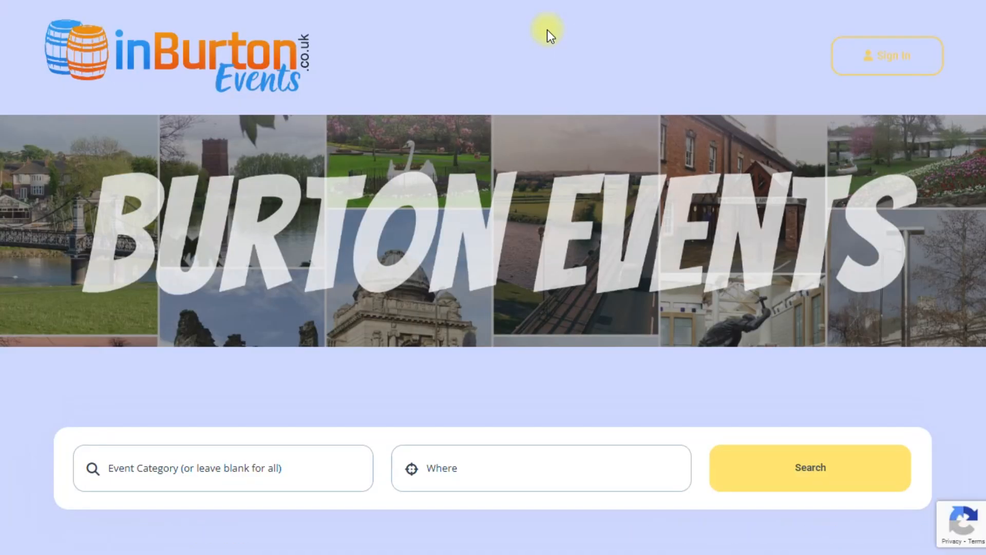
scroll(621, 147, down, 10)
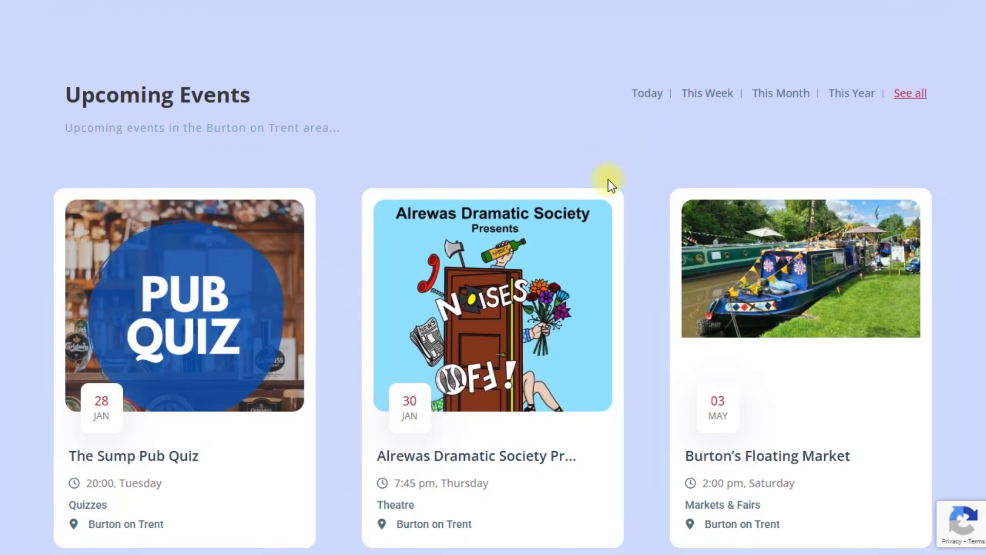
scroll(609, 180, up, 10)
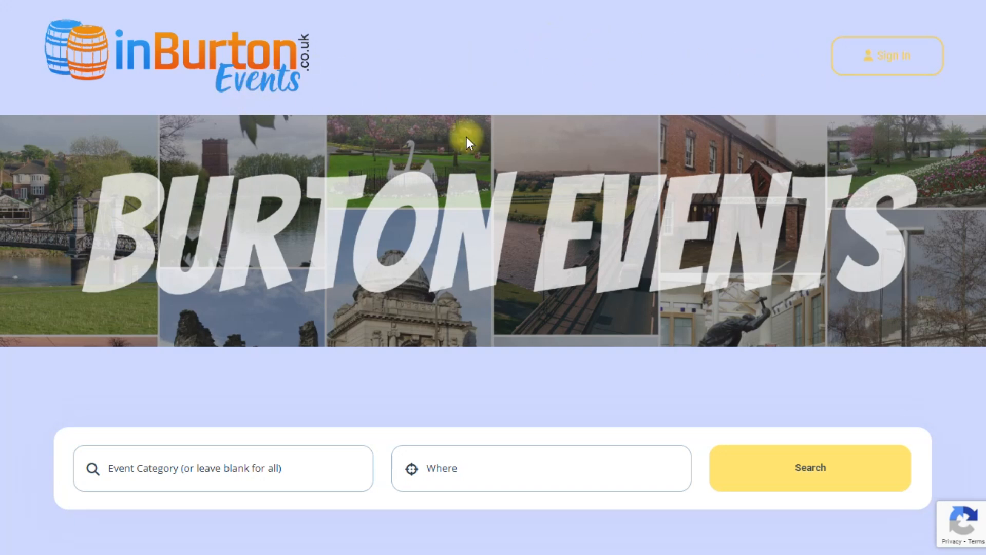
click(891, 60)
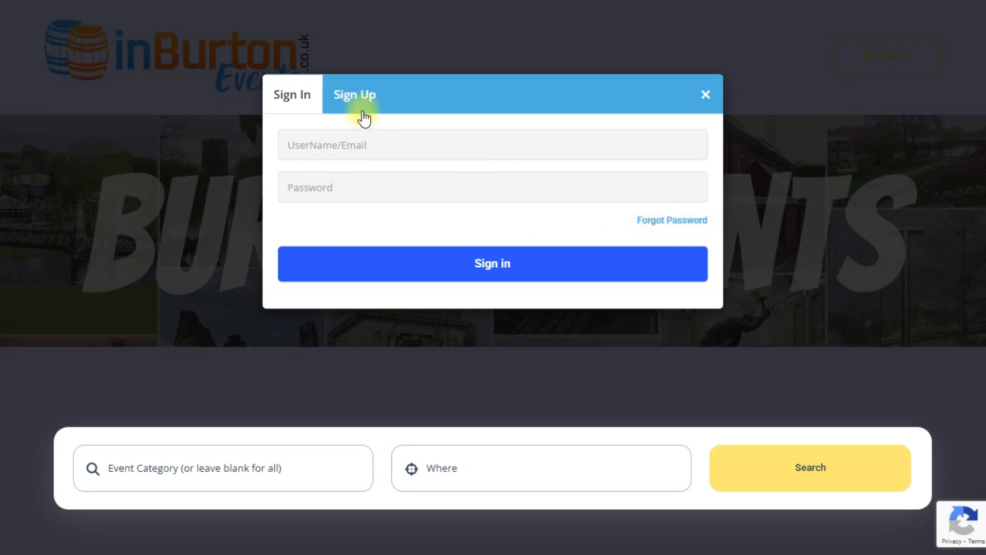
View the Sign Up tab and tick I Agree, then return to Sign In with the account credentials entered
click(355, 98)
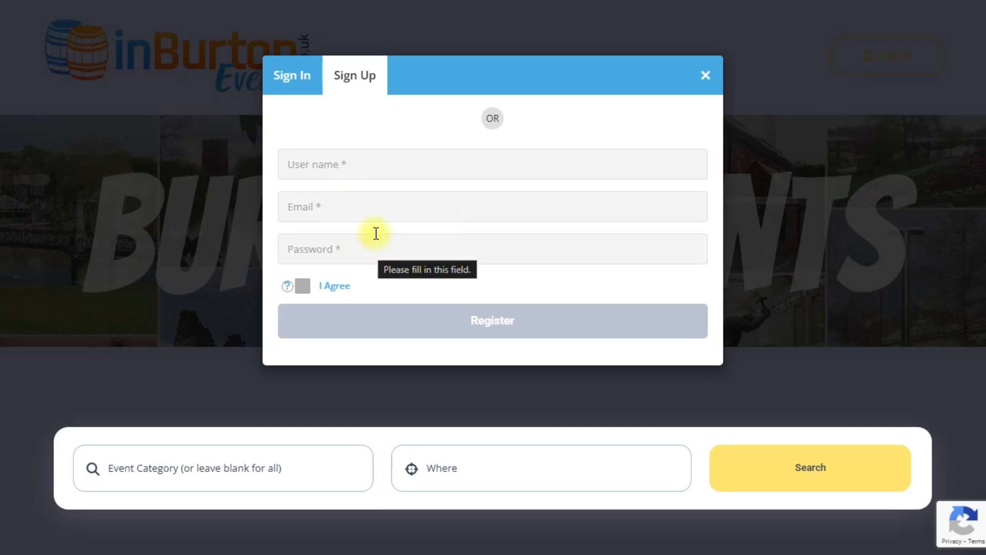
click(303, 287)
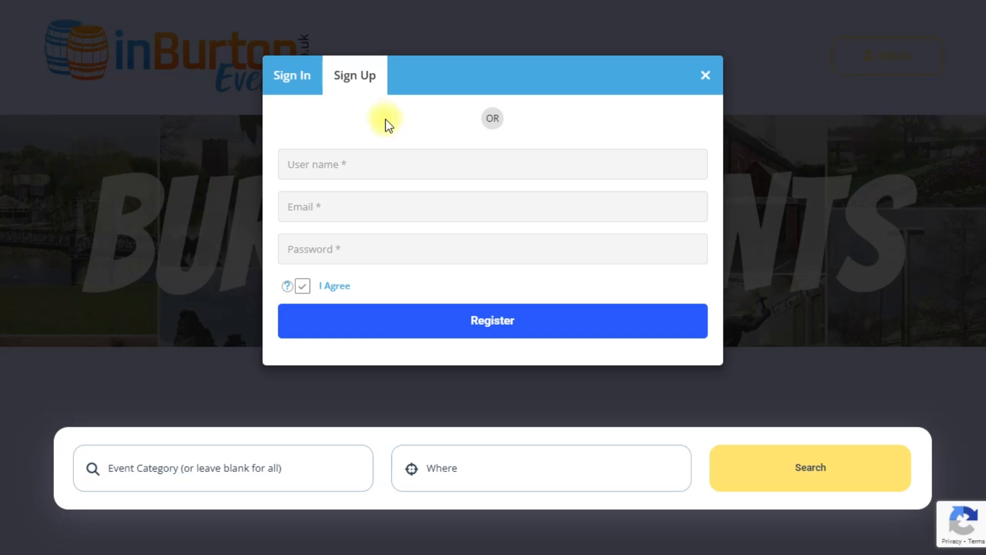
click(297, 81)
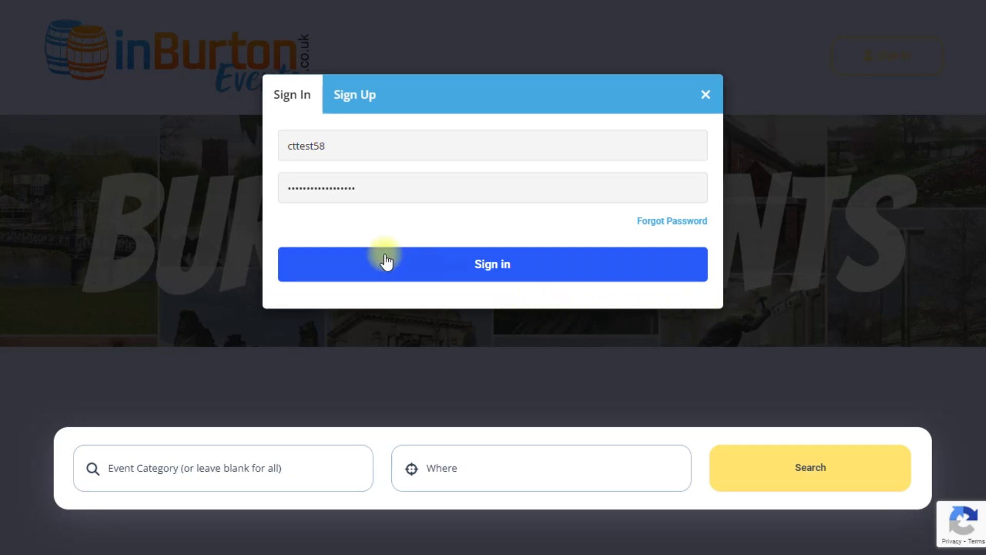
Submit the sign-in form with the entered account details
click(483, 264)
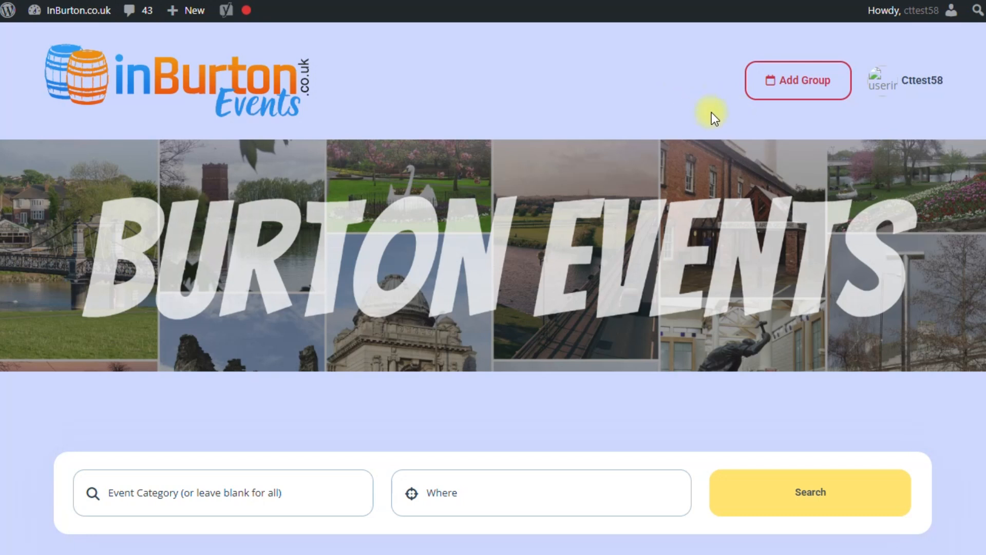
Create a new group form with title 'Brewhouse' and description 'Brewhouse Arts Centre'
click(793, 81)
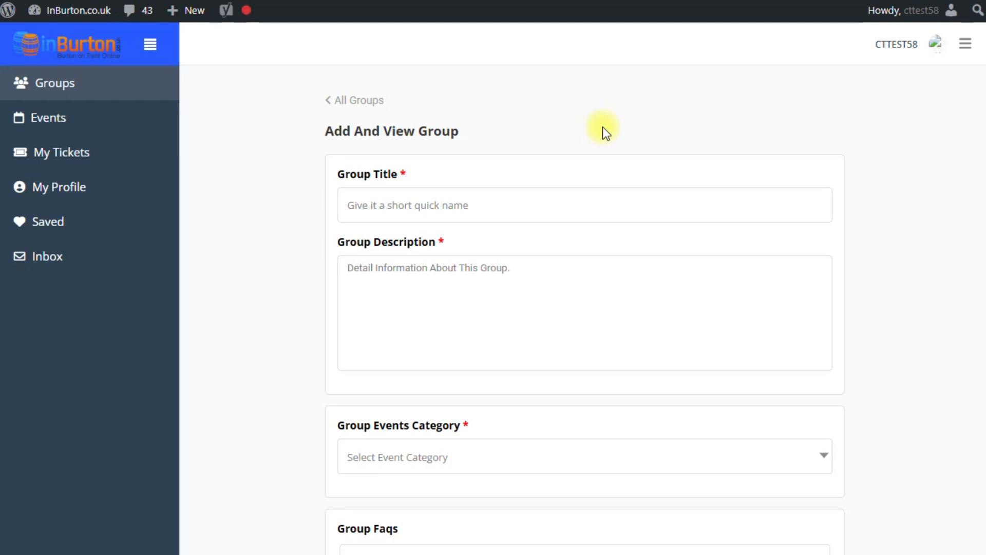
click(443, 205)
text(Breww)
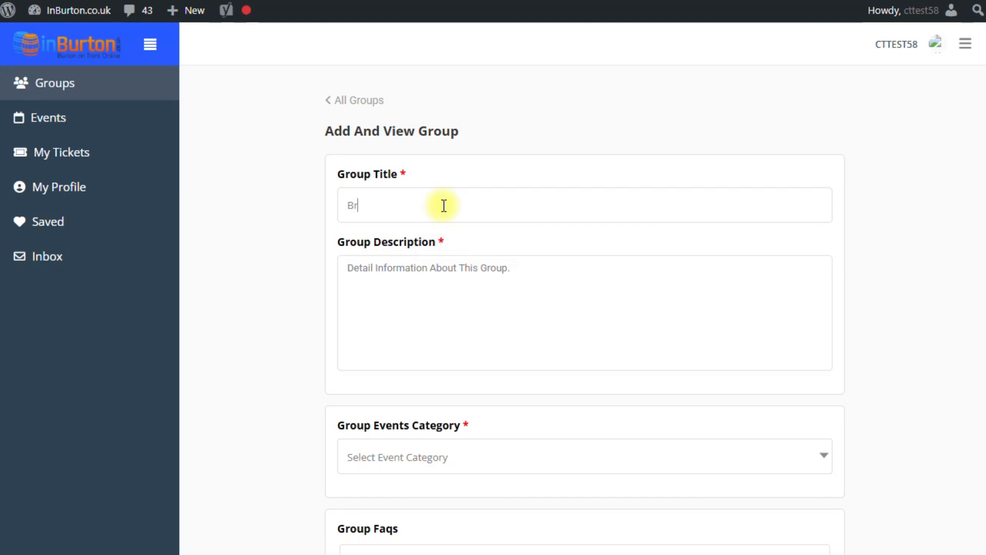
key(BackSpace)
key(BackSpace)
text(whouse)
click(416, 269)
text(B)
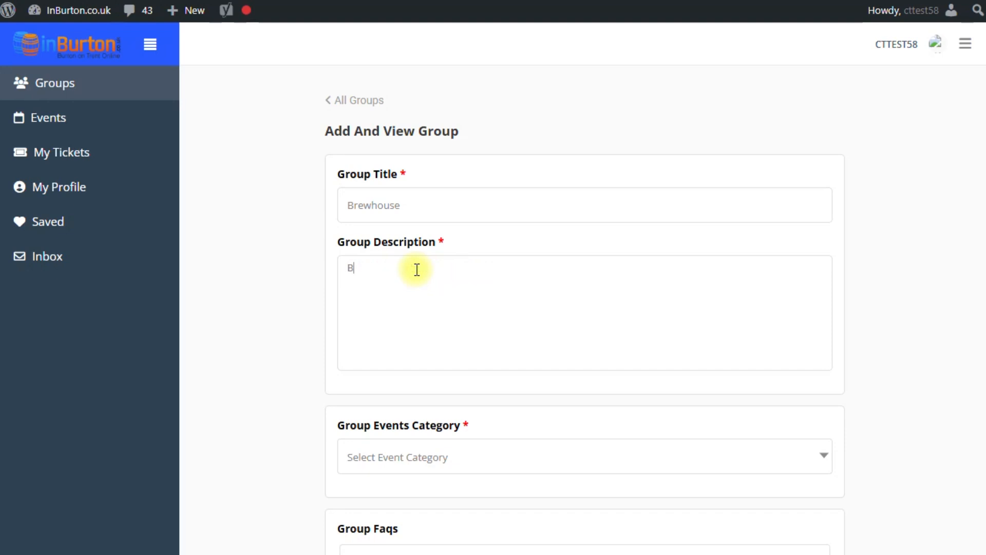
text(rewhouse Arts Centre)
scroll(274, 263, down, 2)
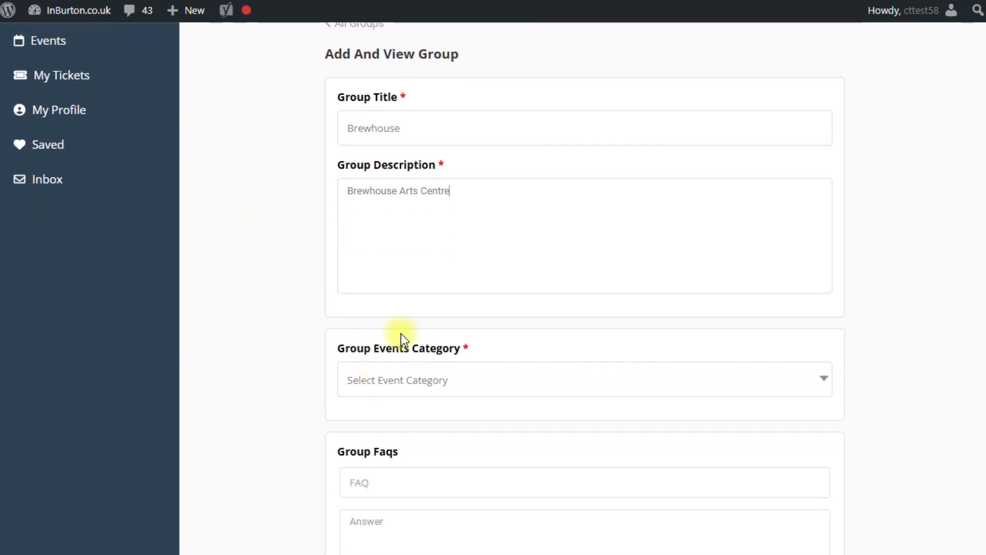
scroll(335, 290, down, 2)
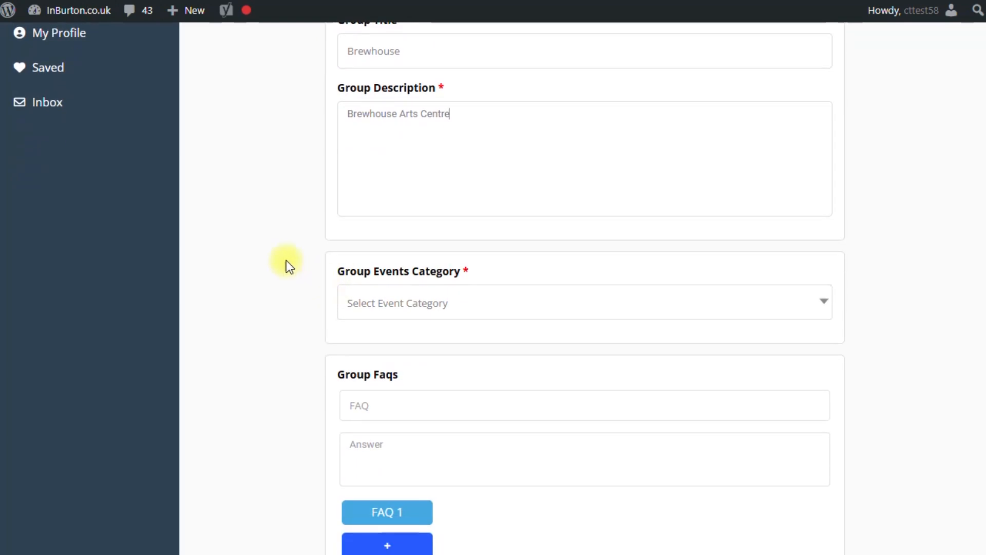
Choose Live Music in the Group Events Category dropdown
click(386, 303)
scroll(447, 409, down, 3)
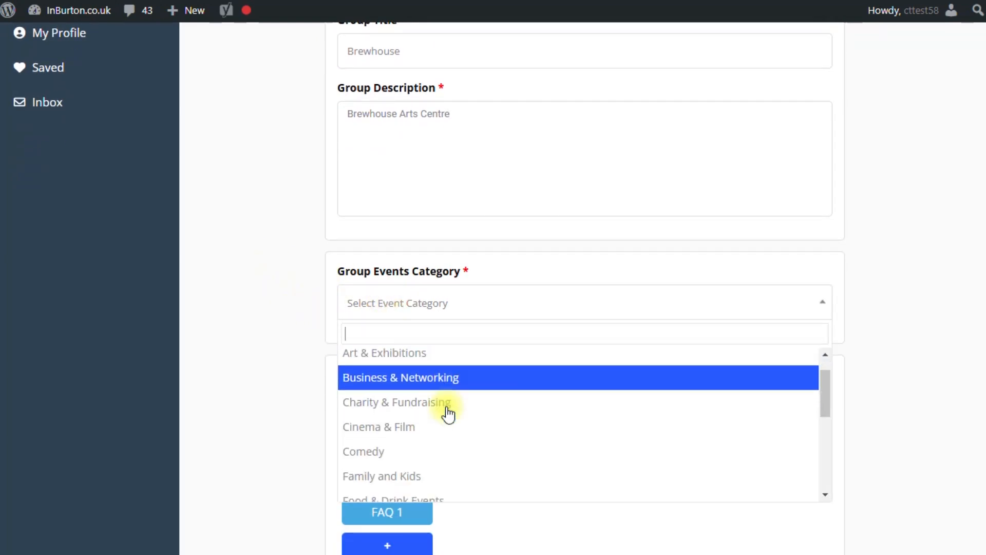
scroll(464, 410, down, 8)
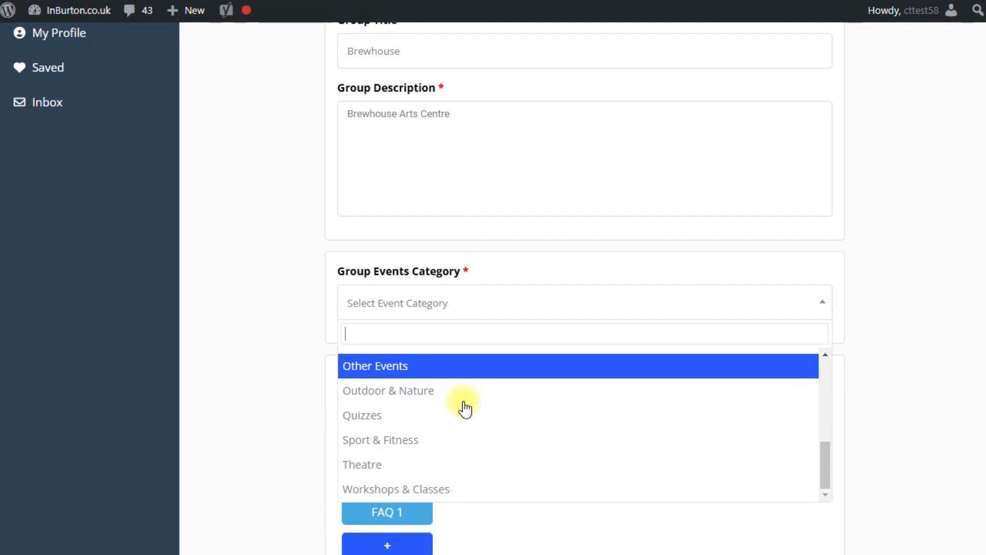
scroll(465, 408, up, 10)
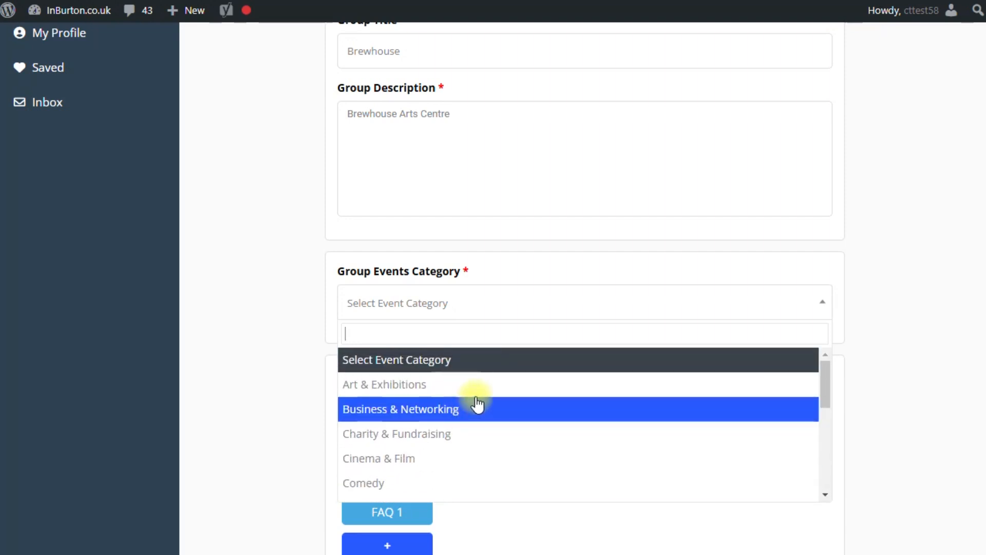
scroll(484, 390, down, 2)
scroll(483, 391, down, 3)
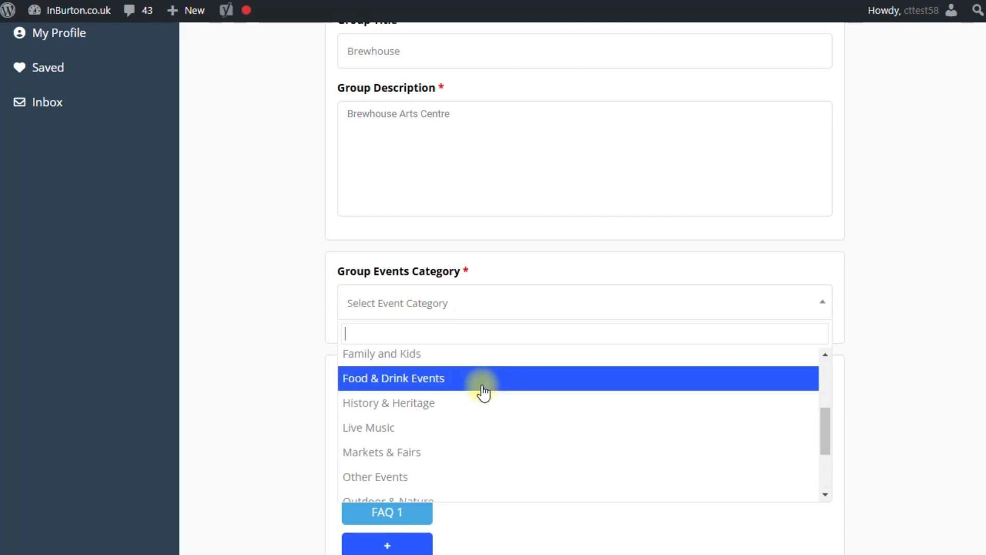
click(450, 429)
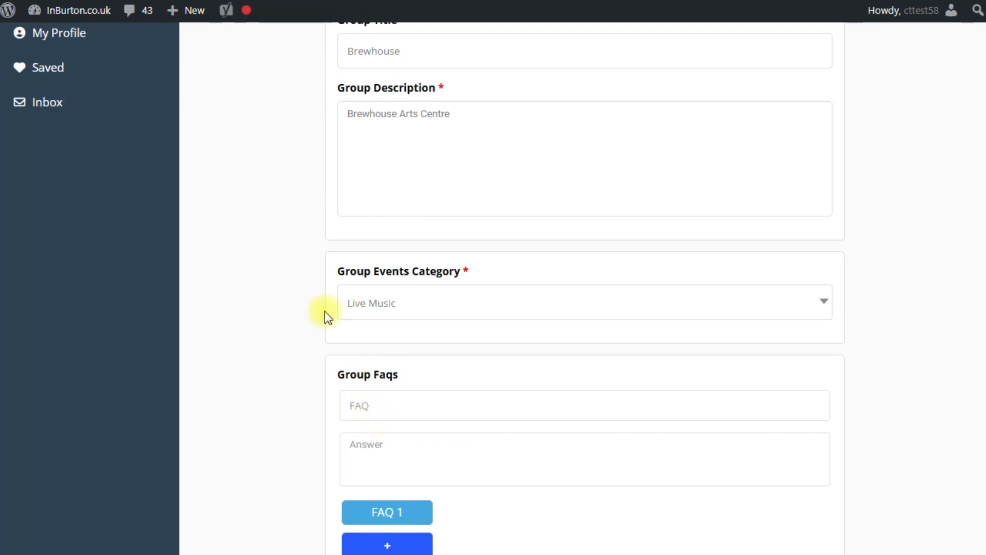
scroll(273, 283, down, 5)
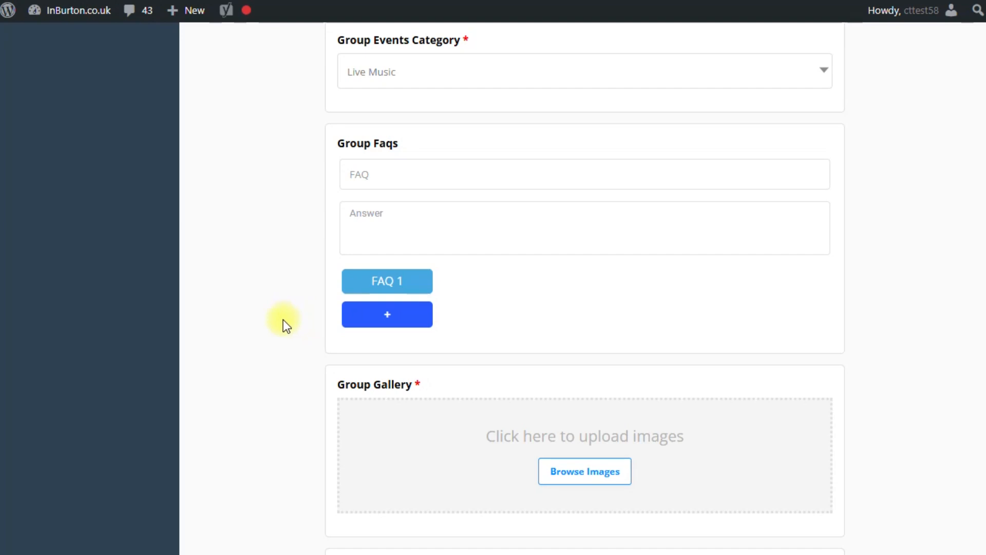
scroll(277, 315, down, 3)
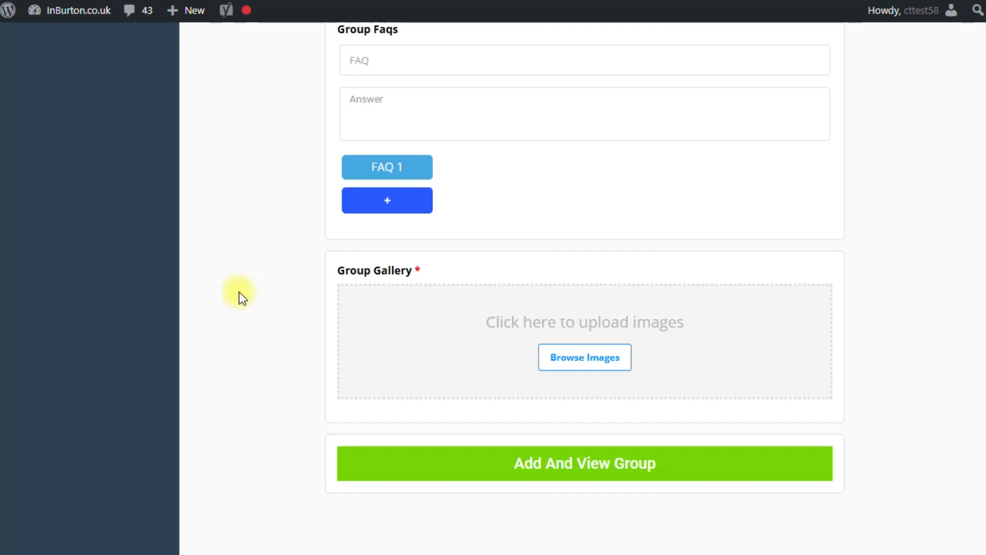
Upload elo.png as the gallery image and create the Brewhouse group
click(576, 361)
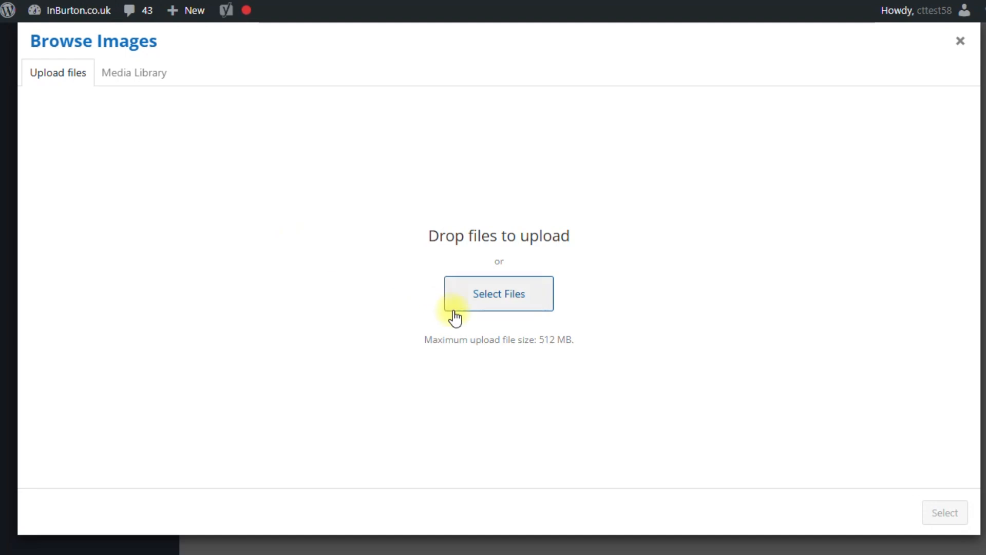
click(480, 296)
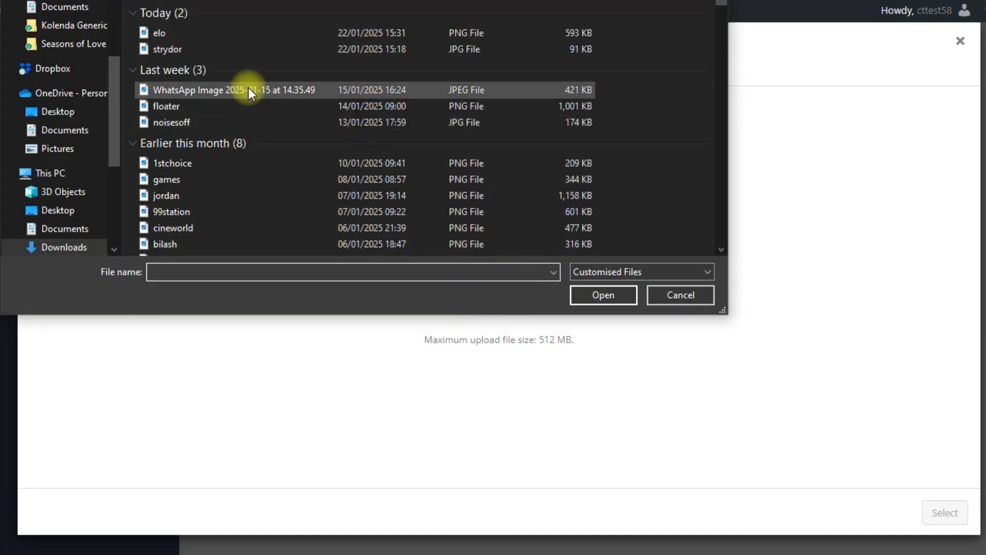
click(165, 32)
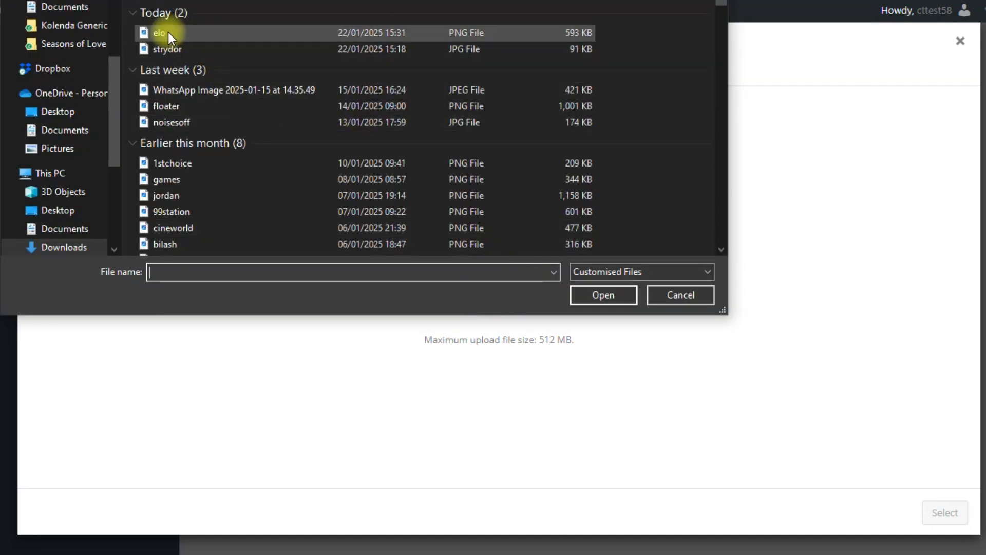
click(582, 298)
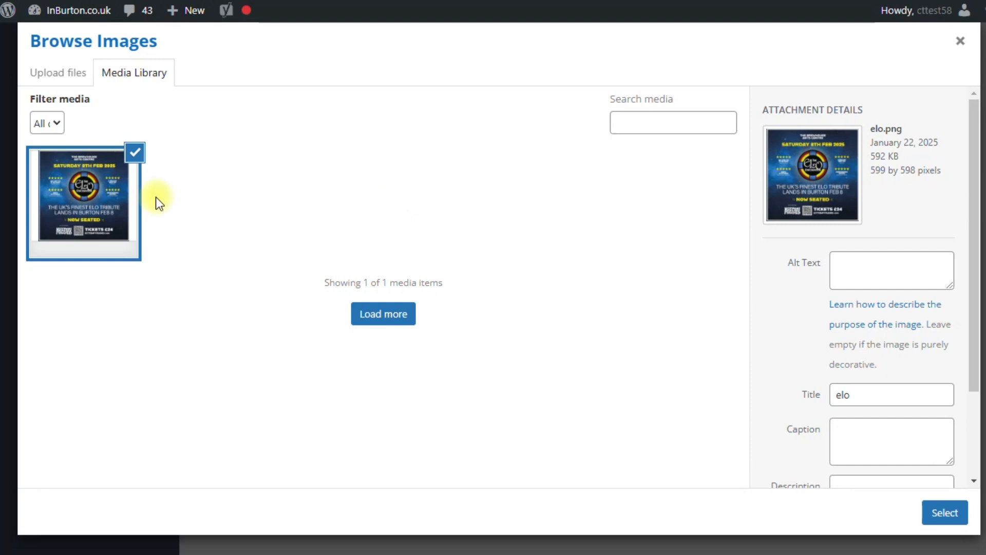
click(944, 515)
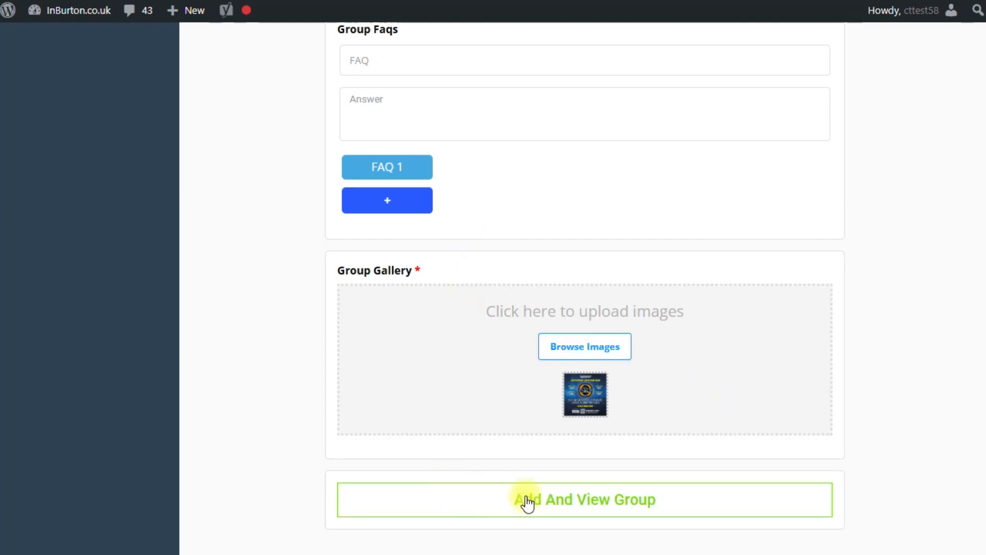
click(558, 506)
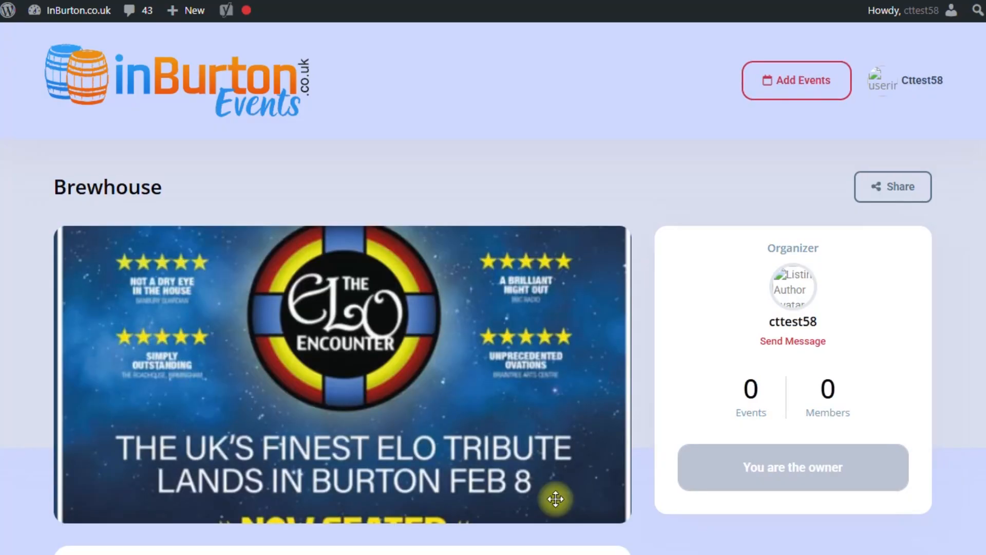
Review the new Brewhouse group page showing the ELO poster, 0 events and 0 members
scroll(637, 356, down, 1)
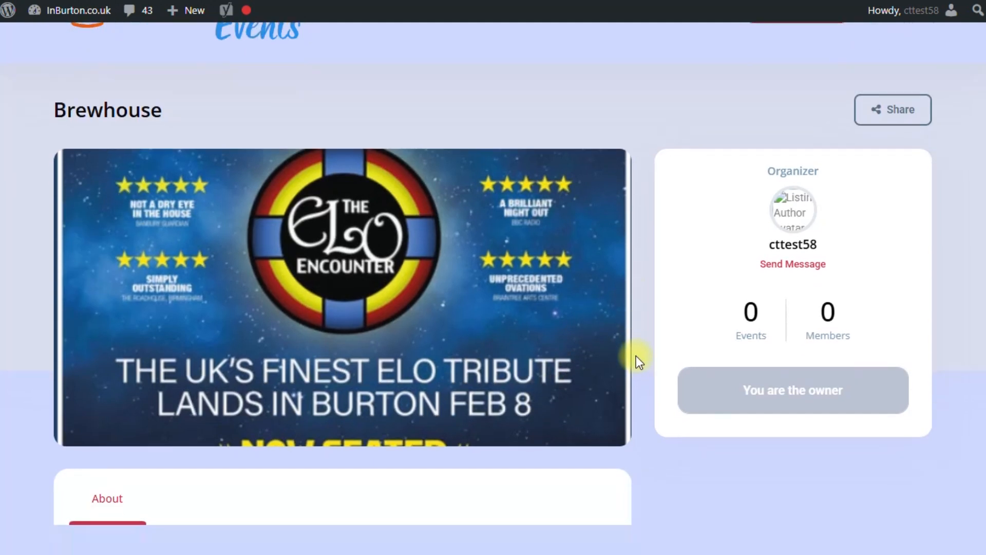
scroll(642, 353, up, 1)
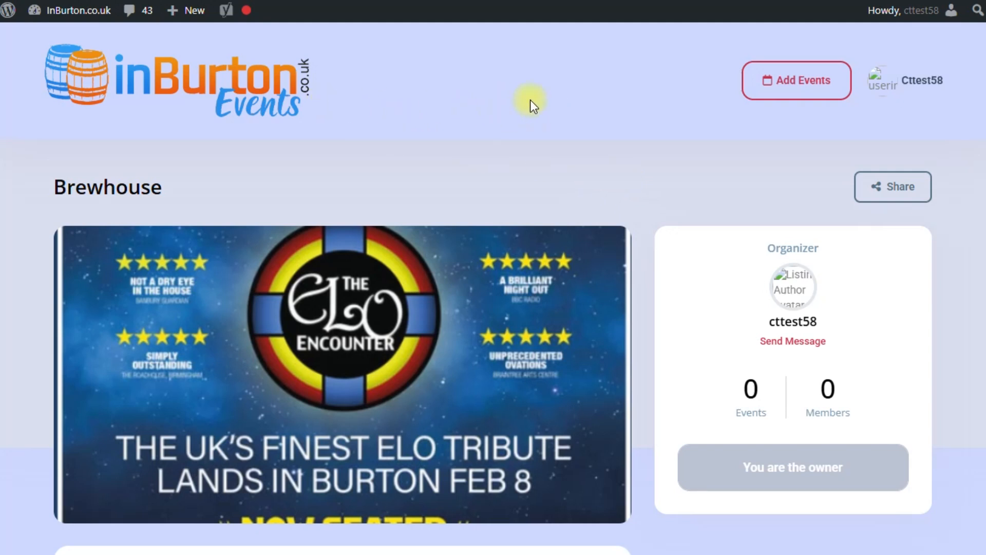
Start a new event titled ELO ENCOUNTER, toggling it to Online and back to In-Person
click(779, 79)
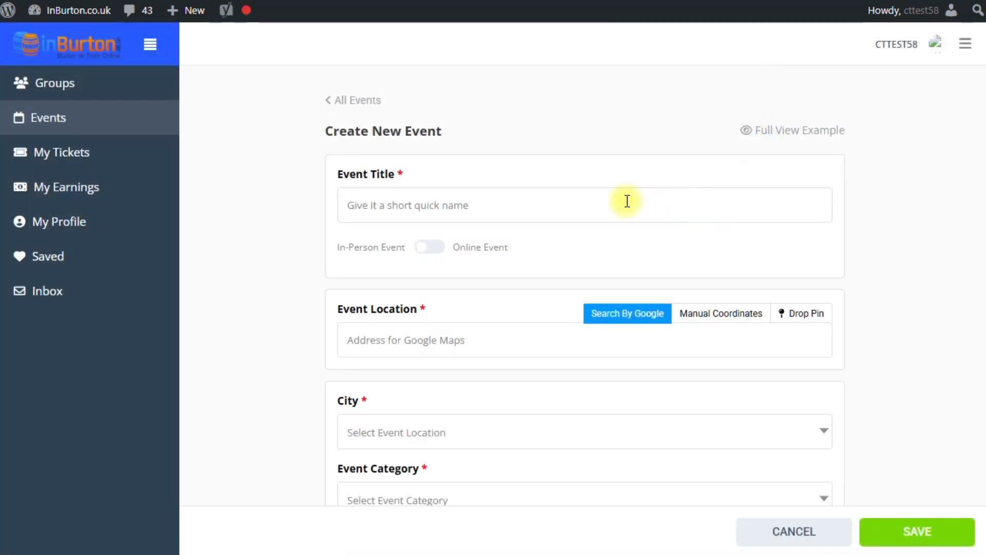
scroll(534, 200, down, 10)
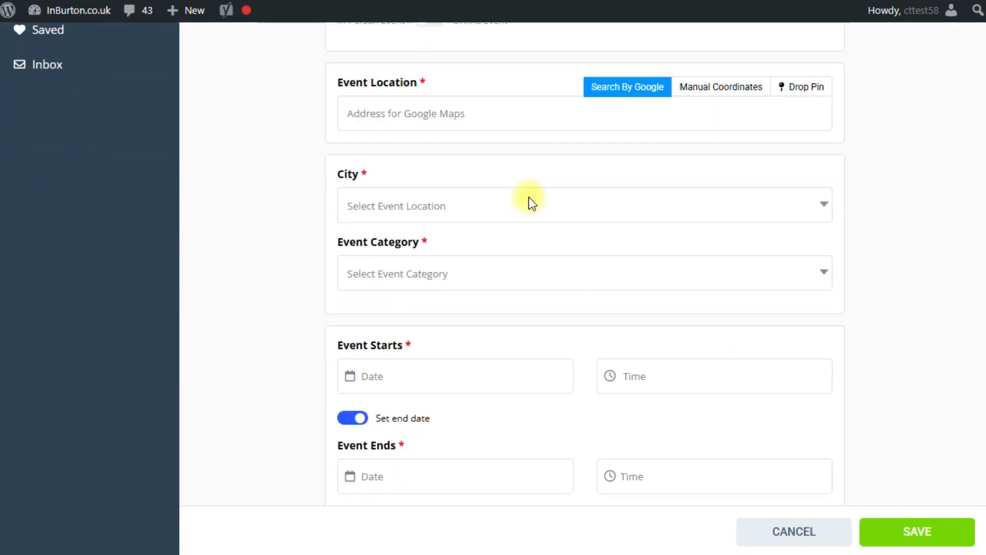
scroll(525, 200, down, 3)
scroll(524, 199, up, 15)
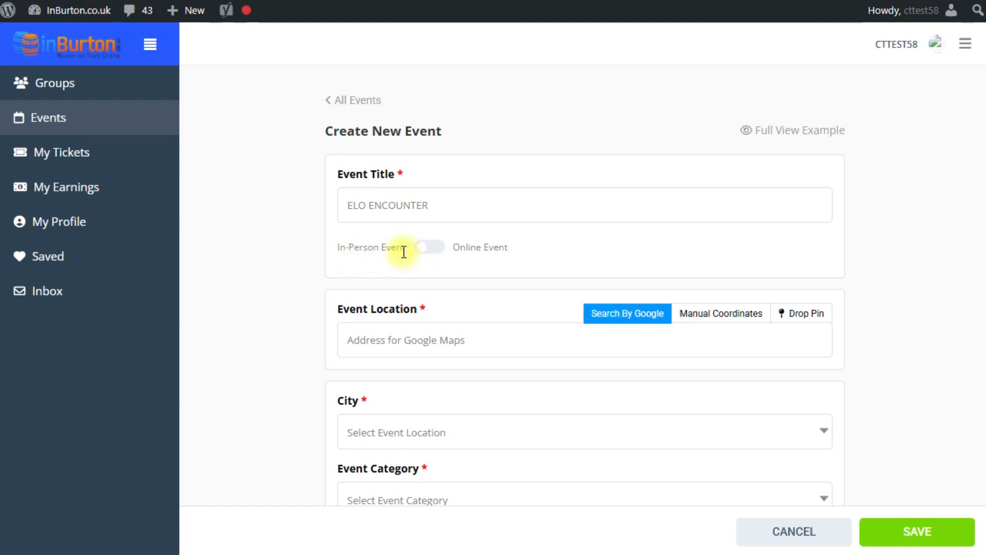
click(443, 249)
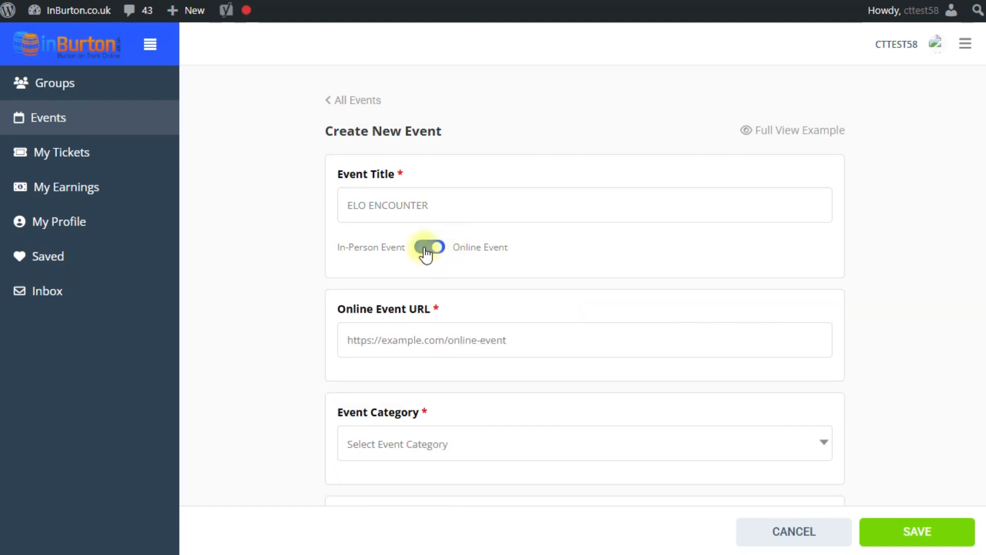
click(426, 253)
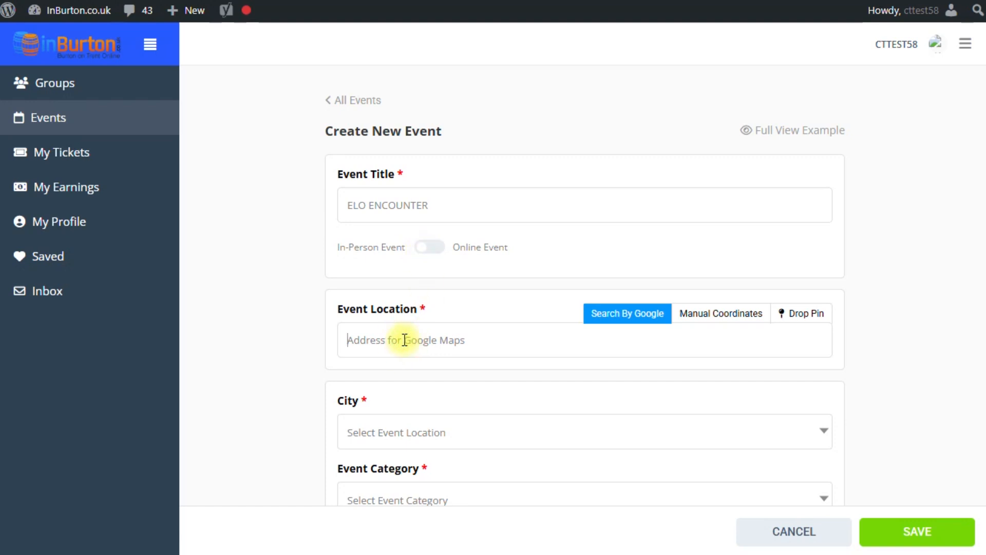
Set the location to The Brewhouse, Union Street, Burton-on-Trent, with city Burton on Trent
text(Brew)
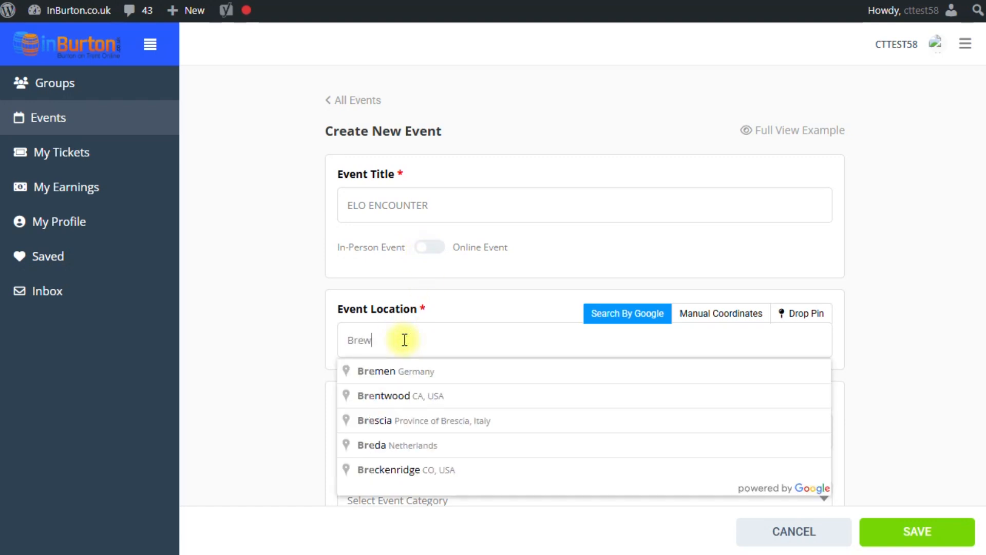
text(house)
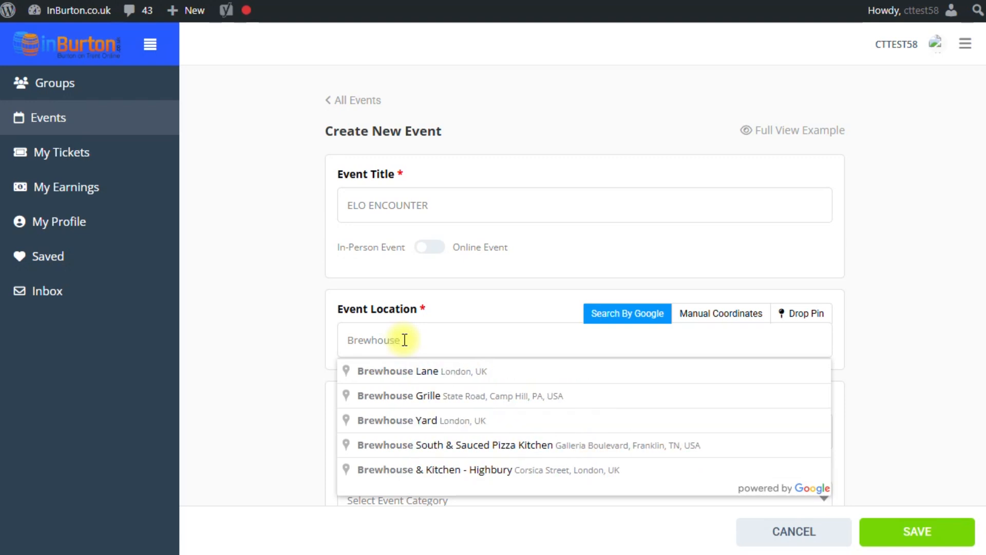
text( burton)
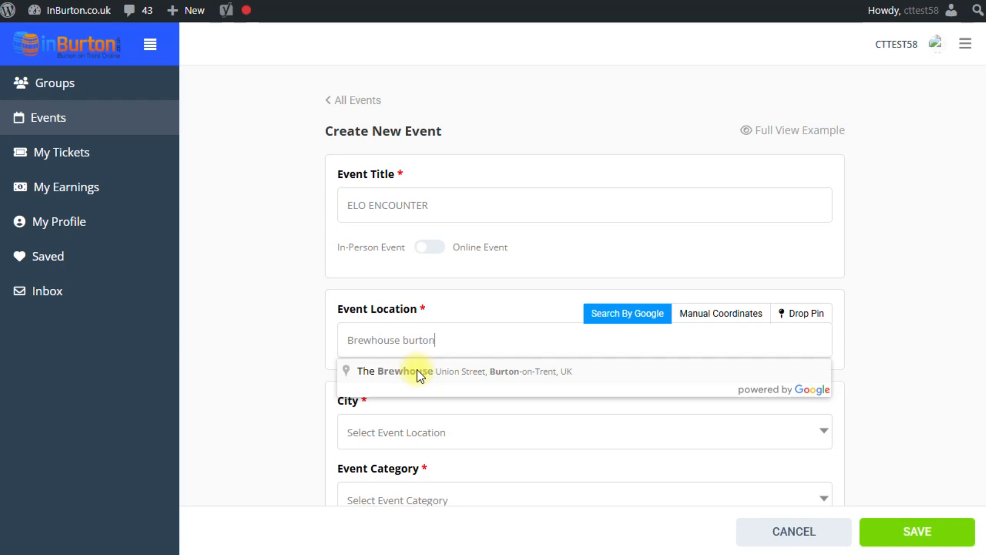
click(417, 371)
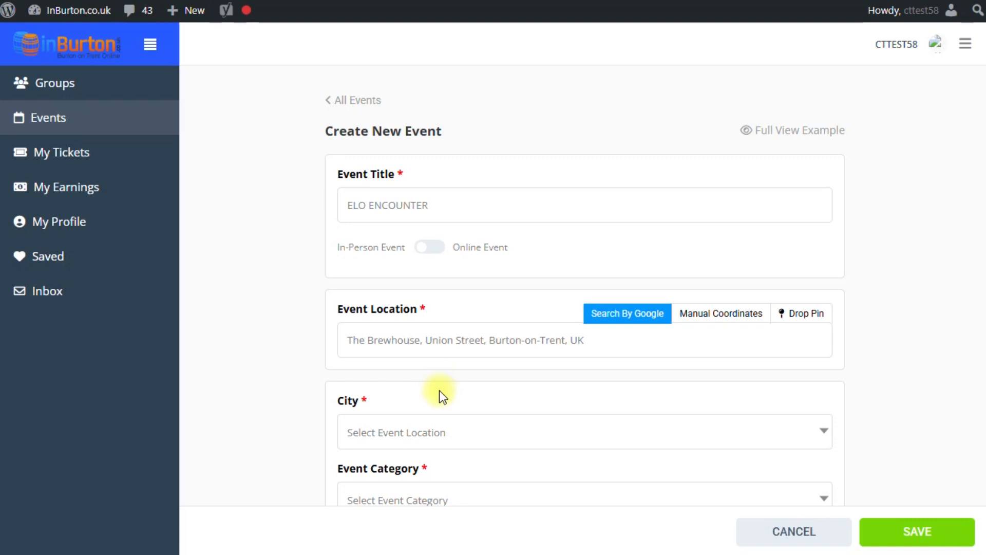
click(439, 434)
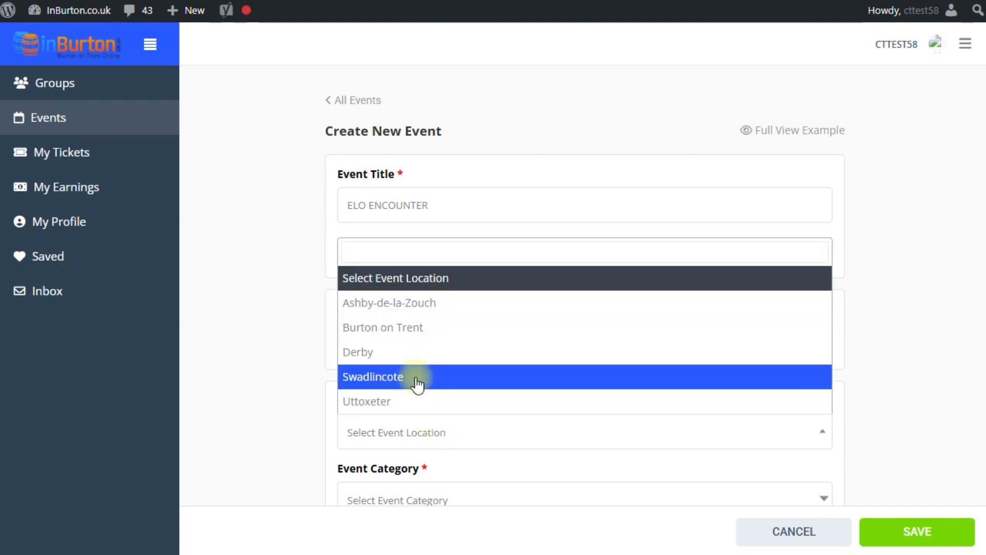
click(406, 334)
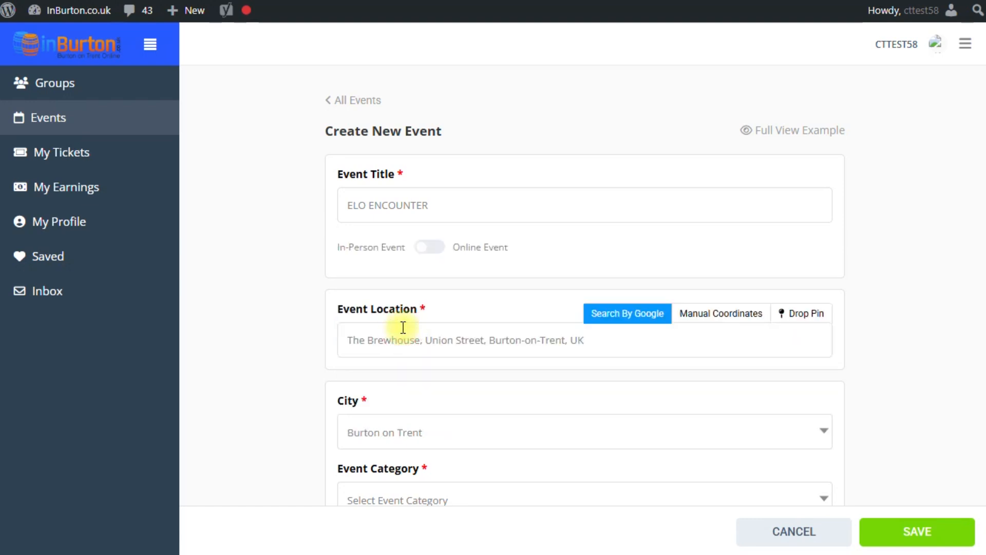
Set the event category to Live Music
scroll(271, 340, down, 4)
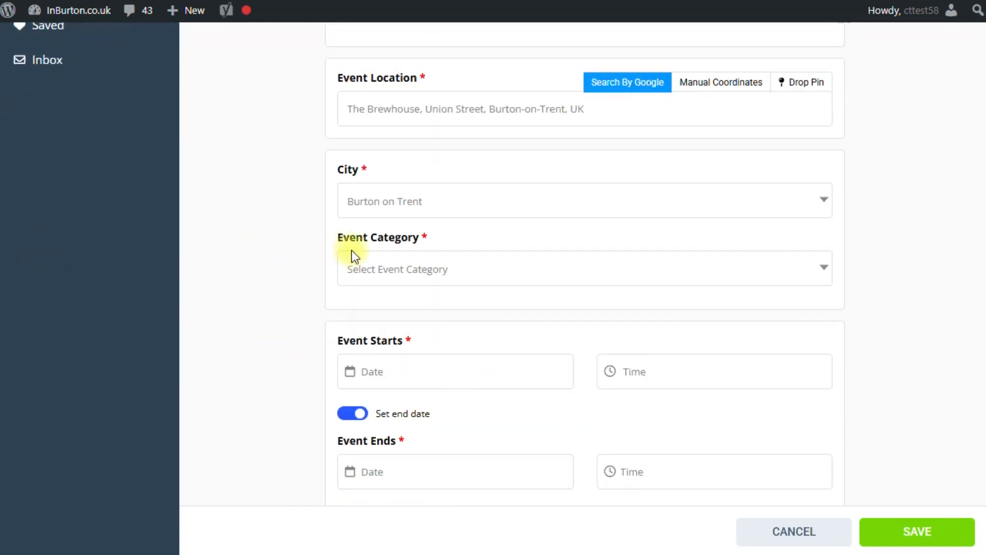
click(386, 268)
scroll(435, 368, down, 4)
click(402, 321)
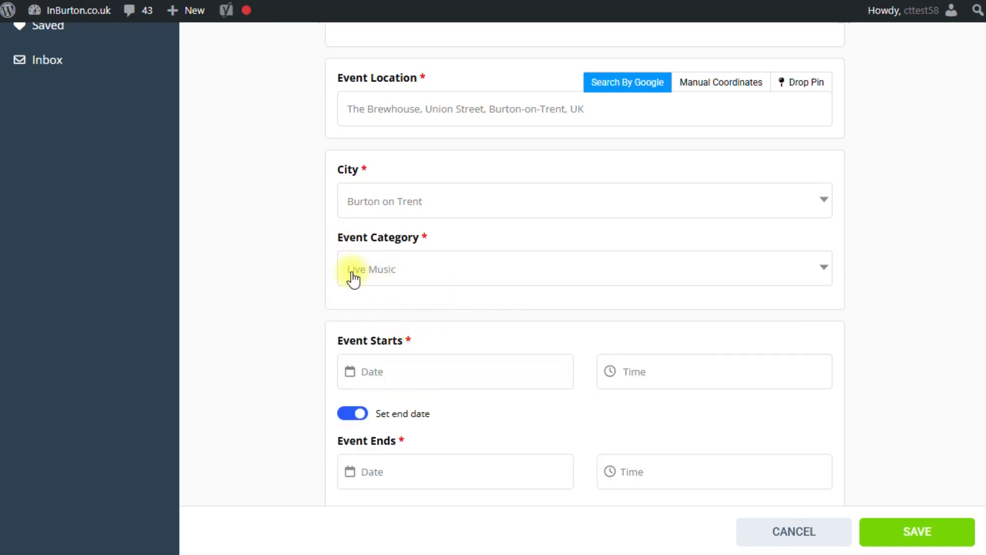
scroll(281, 284, down, 1)
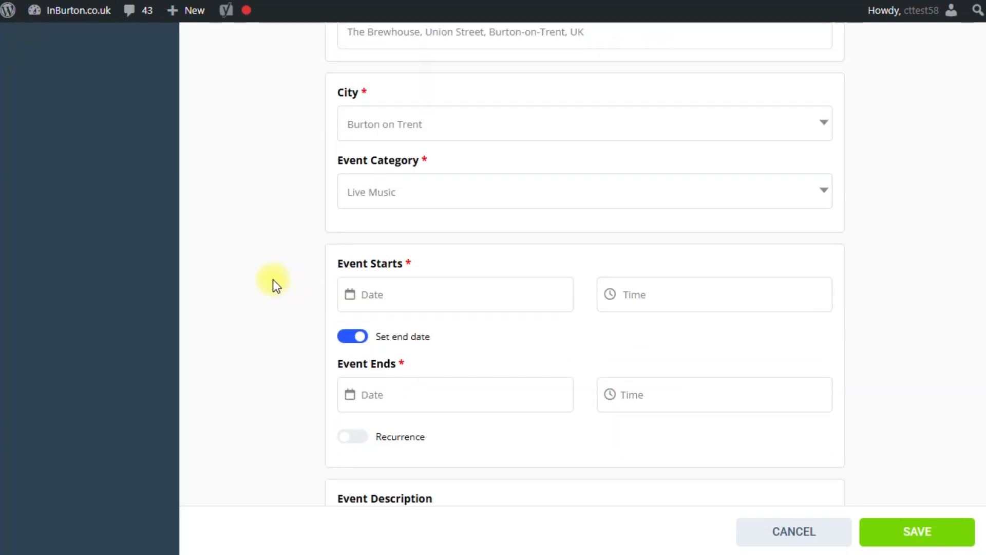
scroll(273, 279, down, 1)
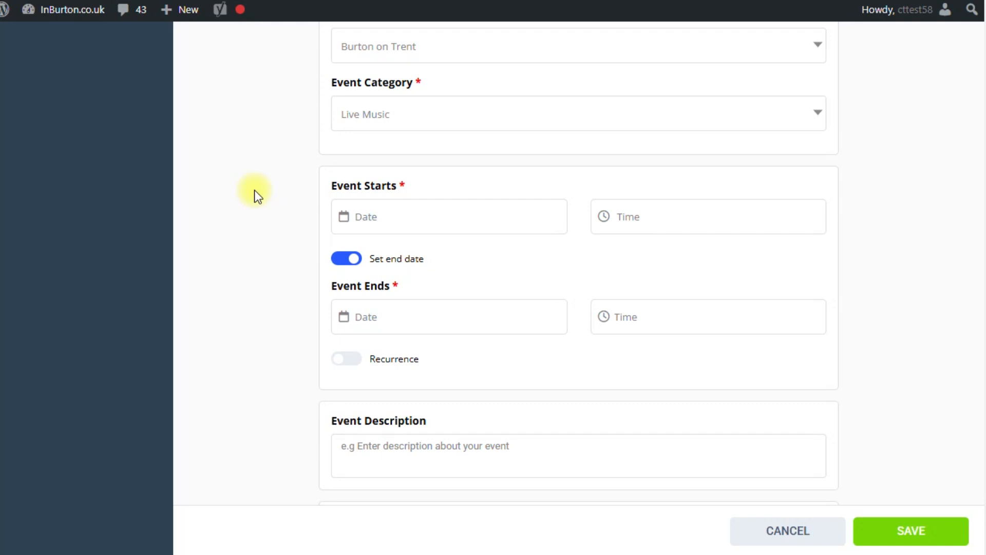
Set the event start date to 8 February 2025 (02/08/2025)
click(367, 216)
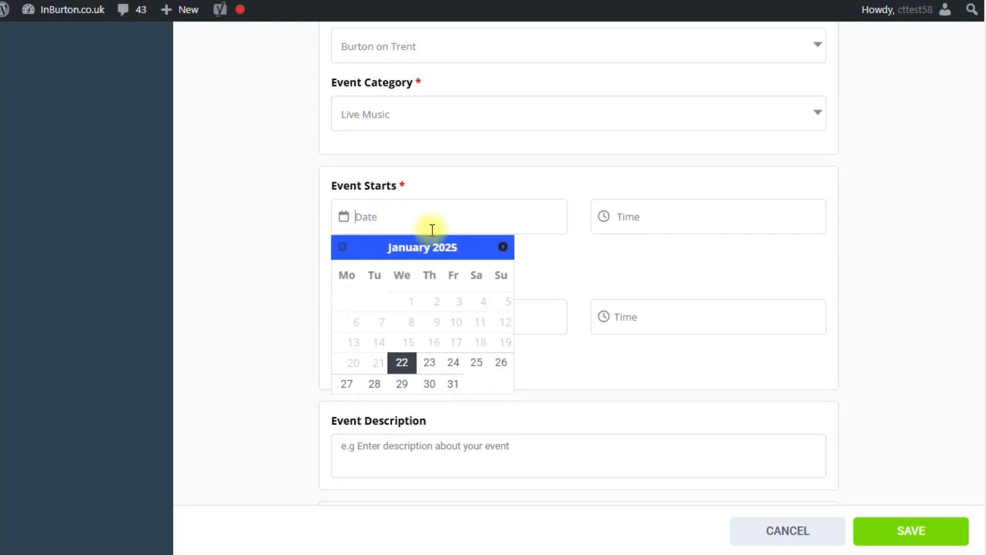
click(503, 247)
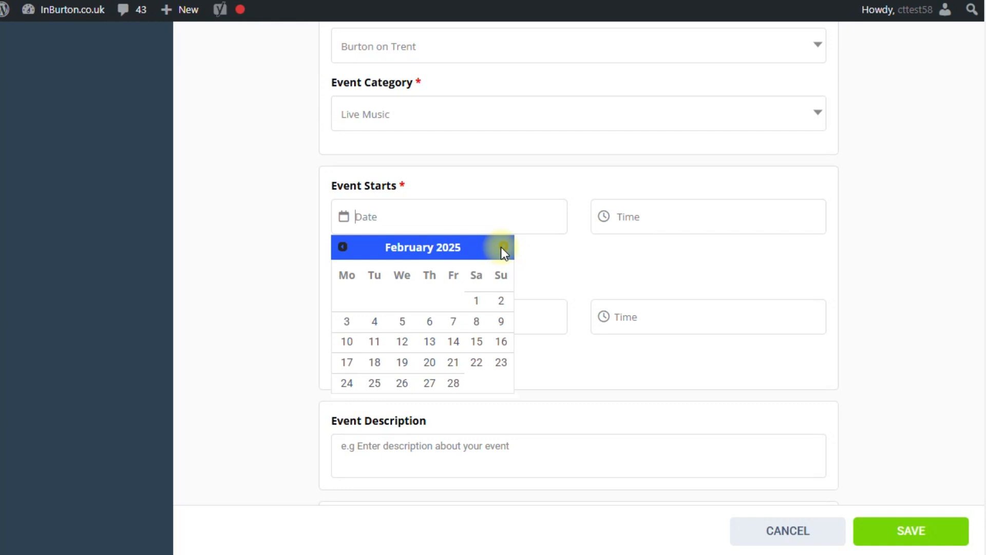
click(477, 323)
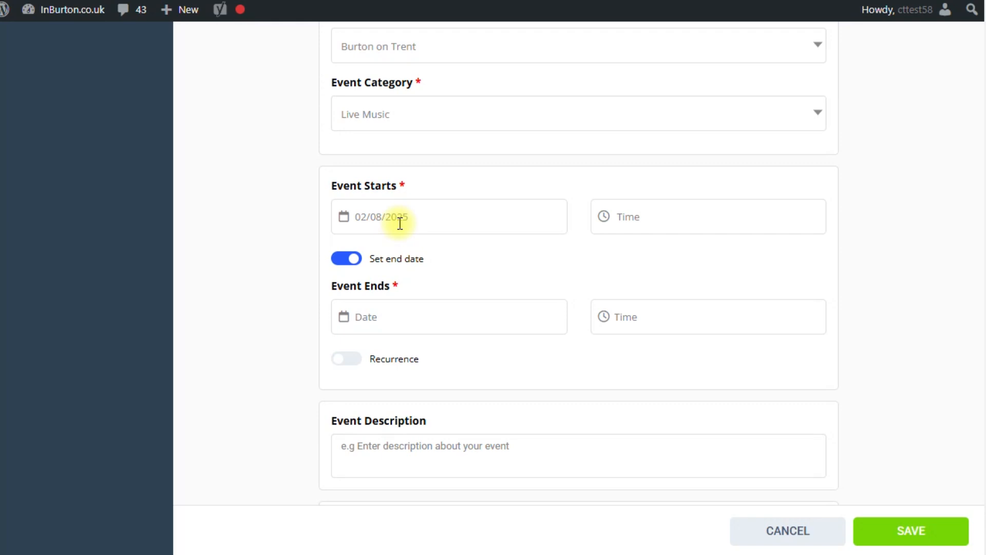
Set the event start time to 7:30 PM
click(636, 216)
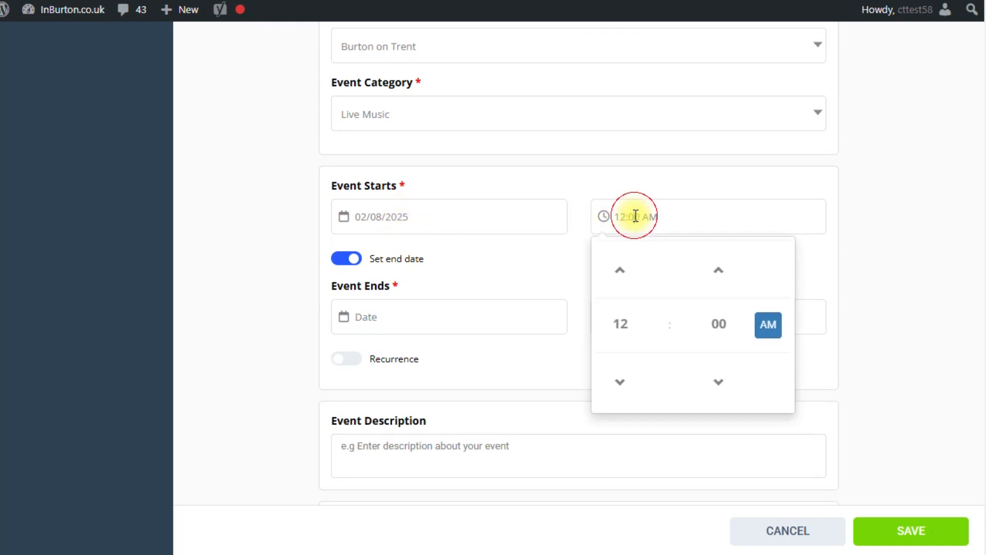
click(621, 323)
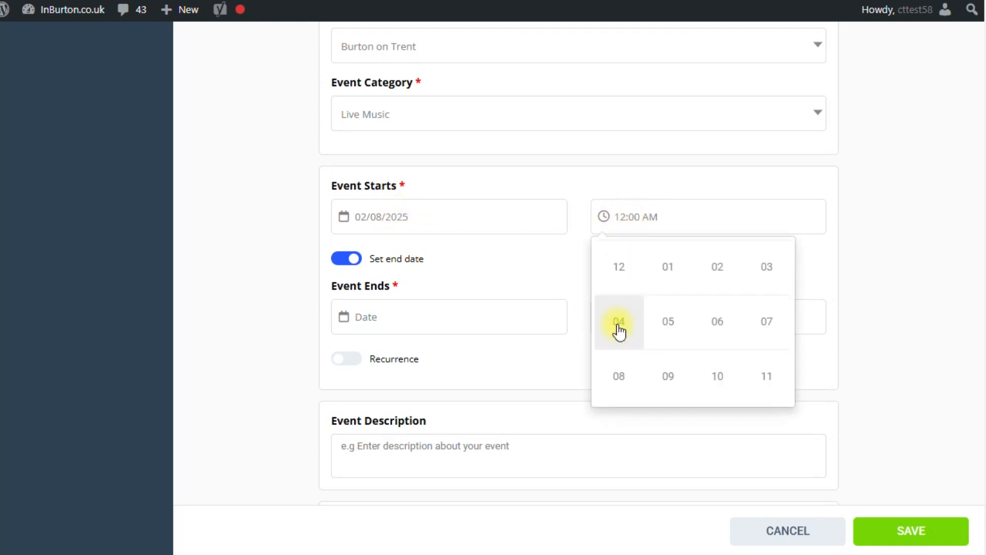
click(766, 324)
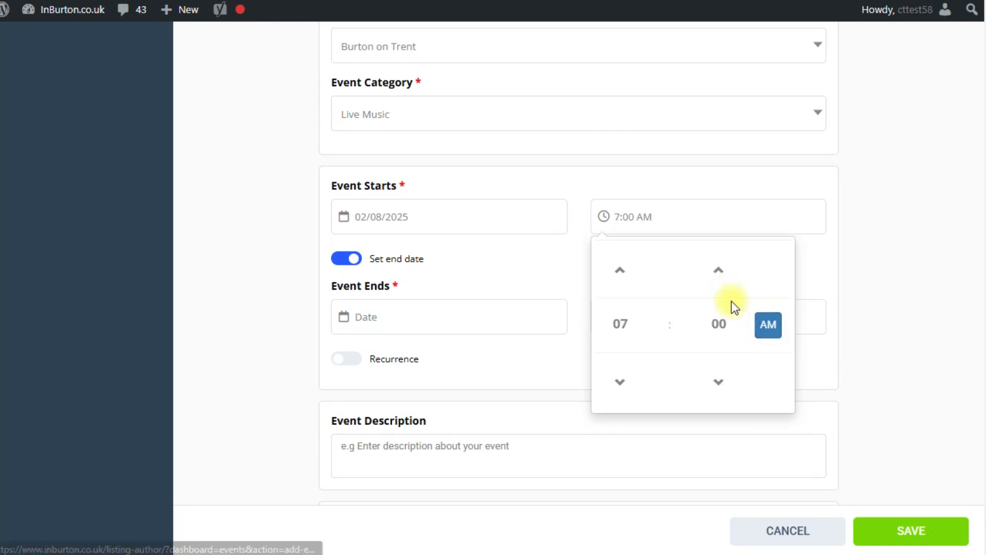
click(723, 324)
click(720, 322)
click(768, 325)
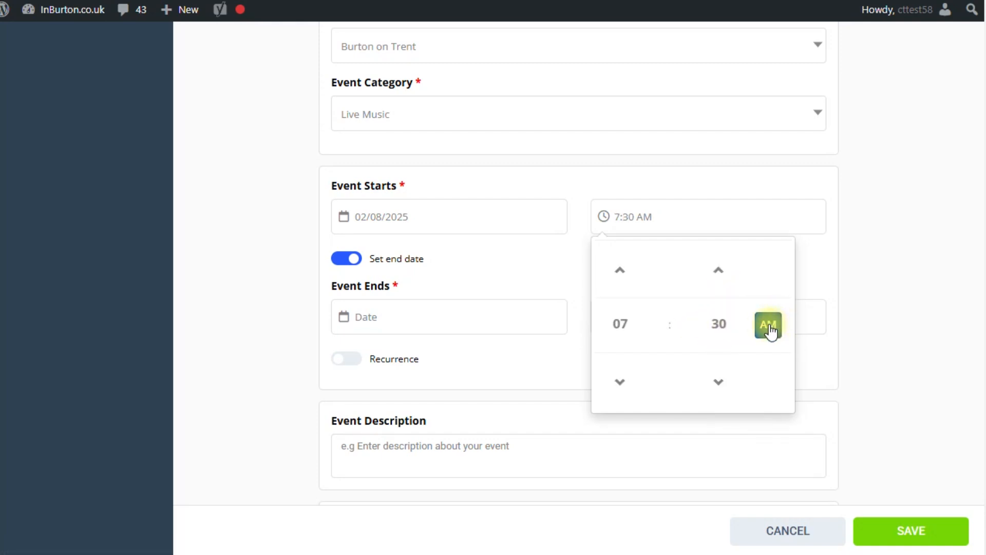
click(873, 311)
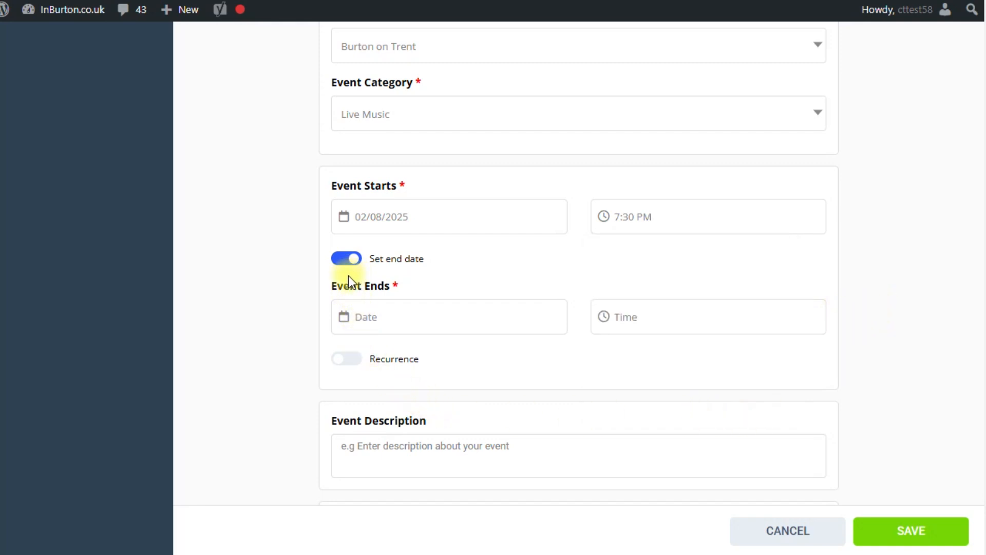
Clear the old date suggestions and set the event end date to 8 February 2025
click(366, 317)
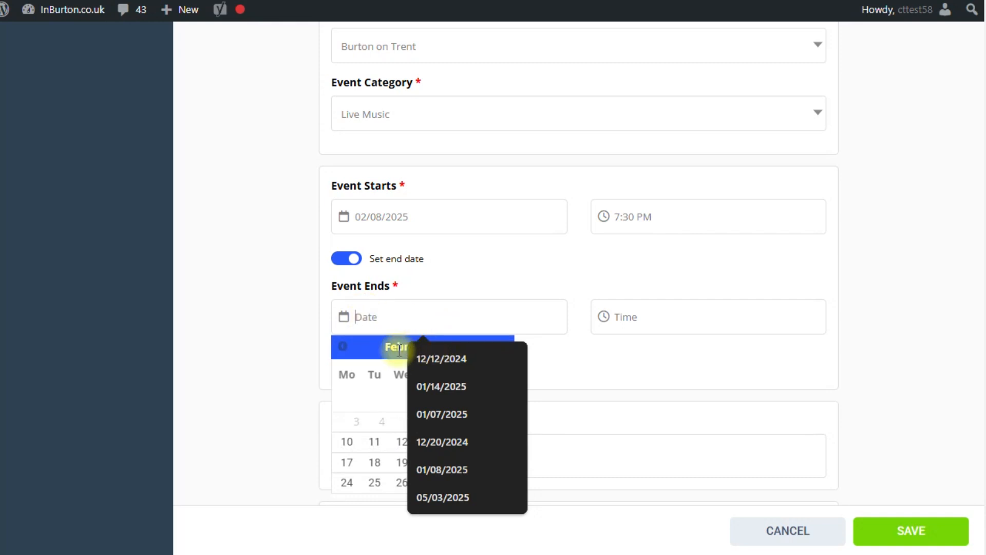
click(513, 359)
click(510, 358)
click(510, 356)
click(510, 357)
click(510, 356)
click(509, 357)
click(478, 421)
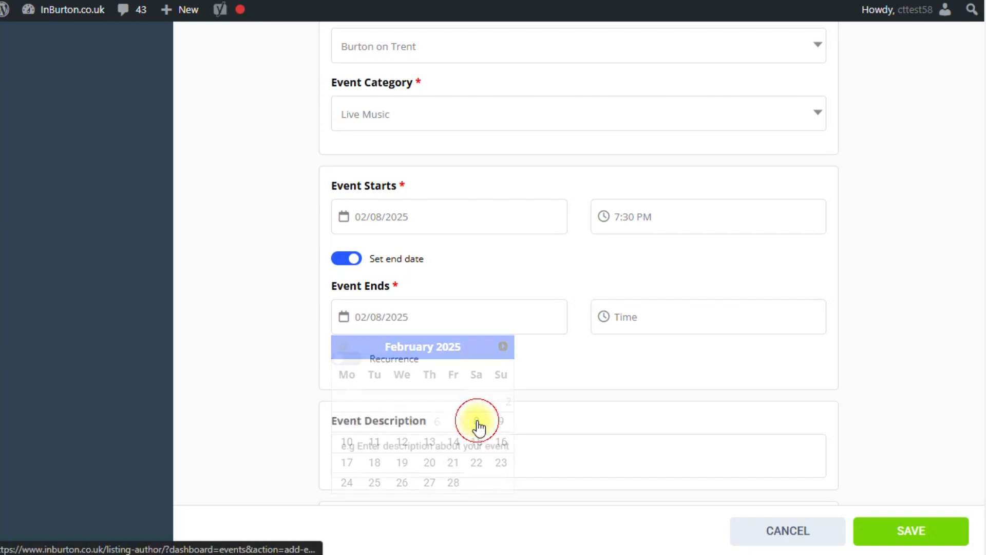
Set the end time to 10:00 PM and switch recurrence on
click(625, 320)
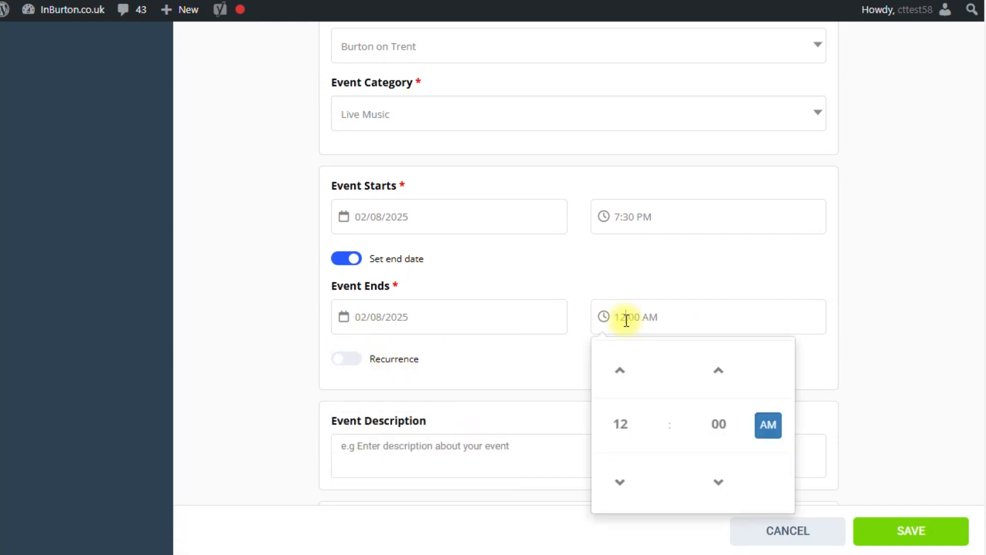
click(621, 423)
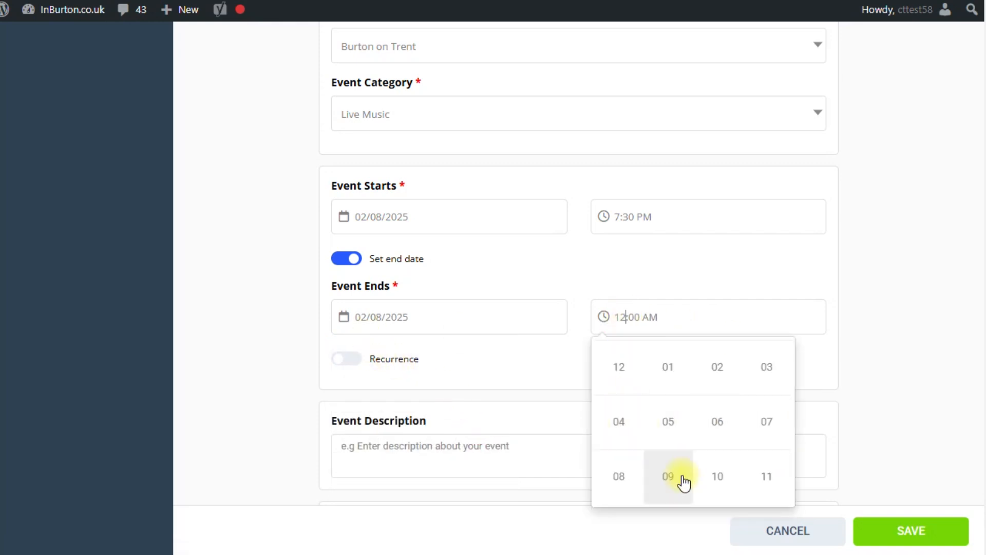
click(714, 477)
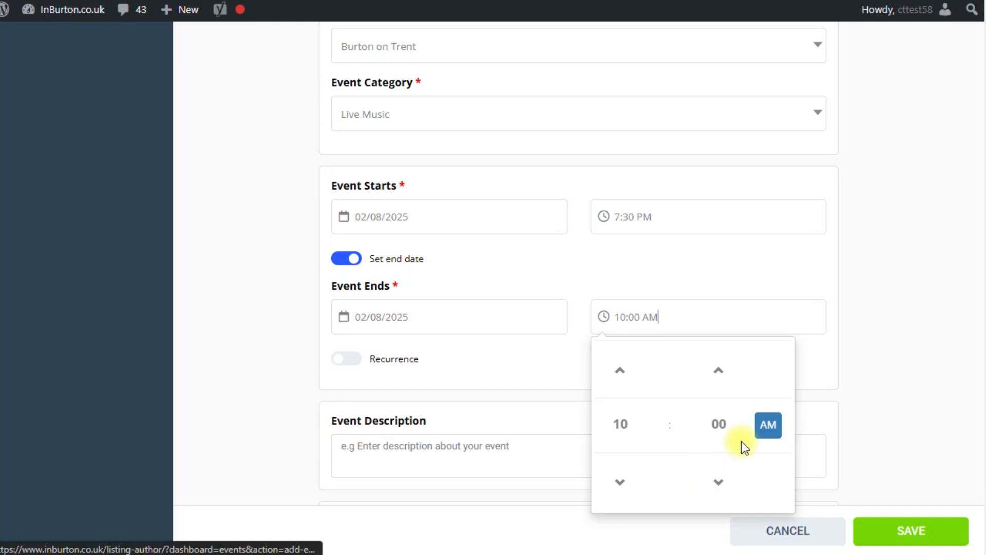
click(768, 426)
click(884, 383)
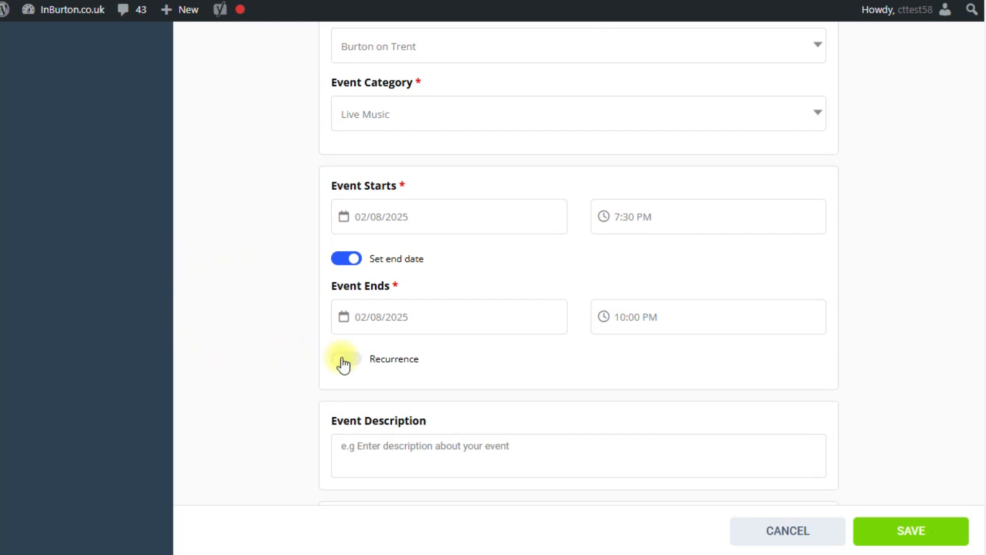
click(362, 366)
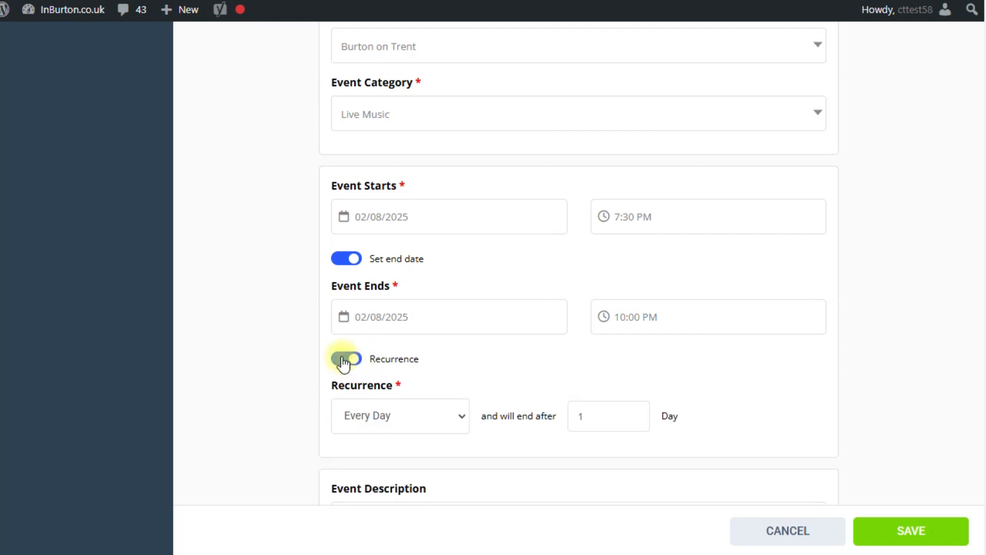
Try an Every Week repeat ending after 52, then switch recurrence back off
click(364, 416)
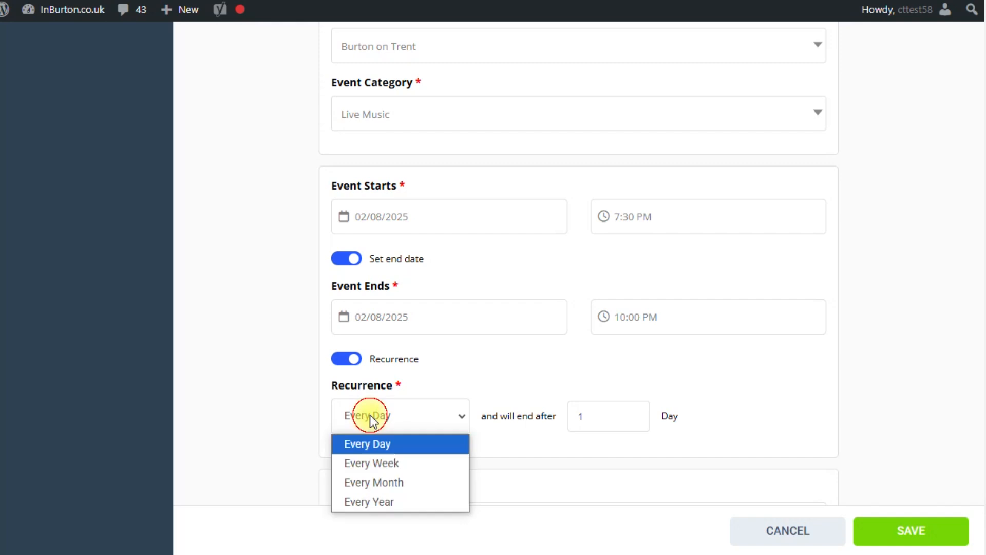
click(371, 465)
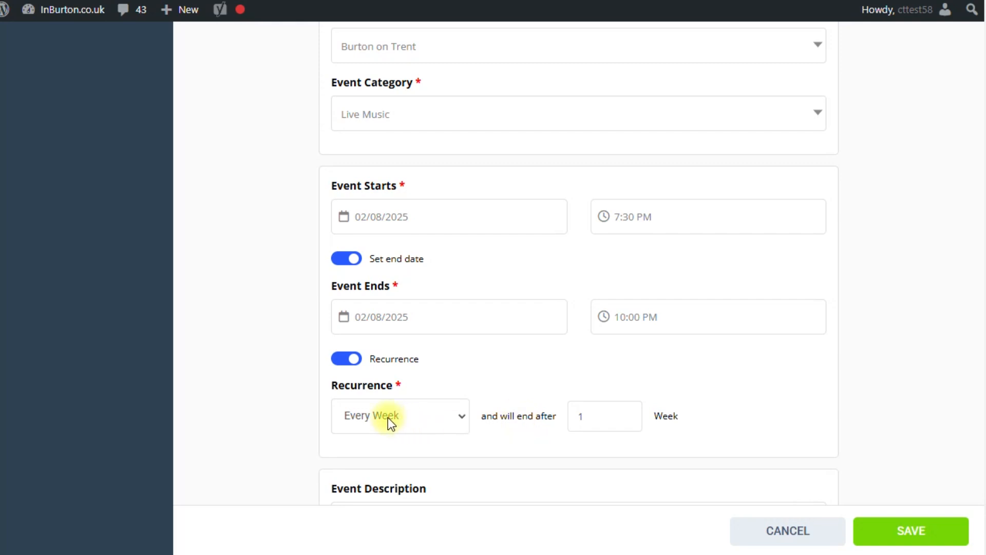
drag(591, 419, 574, 417)
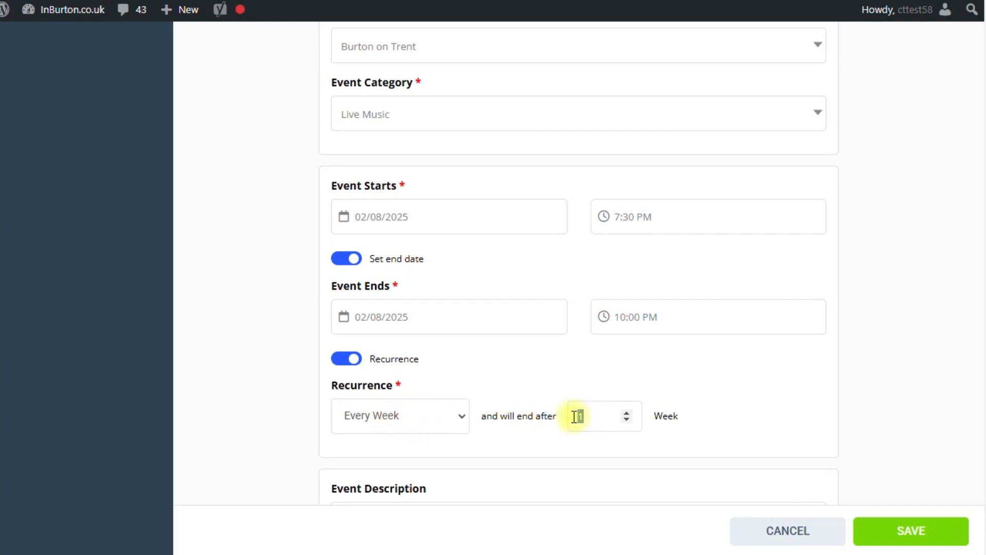
text(52)
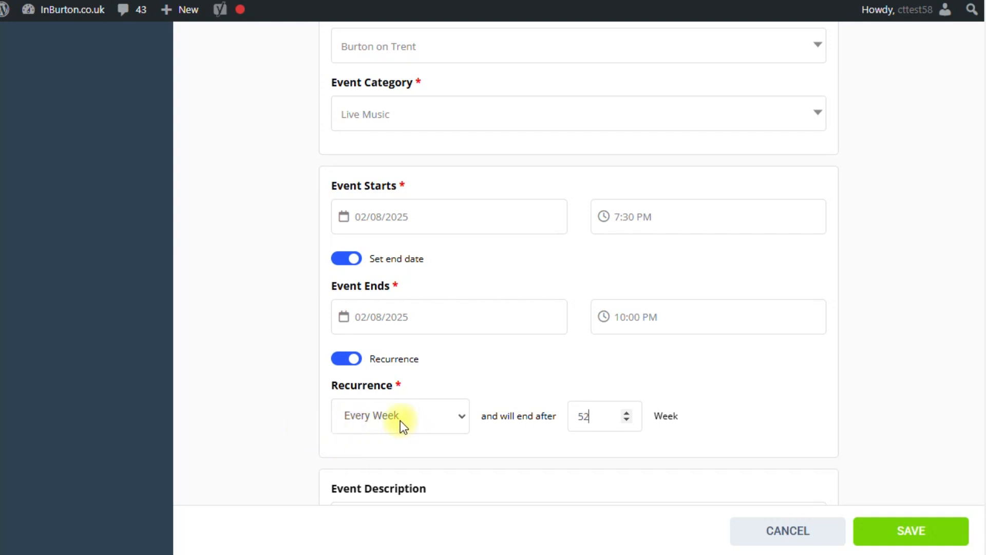
click(340, 361)
scroll(311, 354, down, 5)
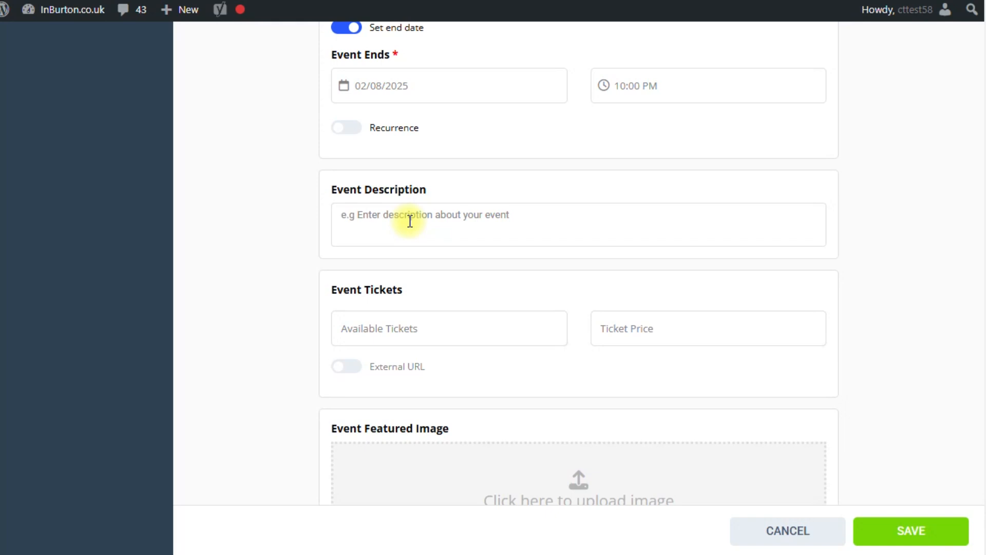
Paste the ELO Encounter description text and enable the external ticket URL option
key(ctrl+v)
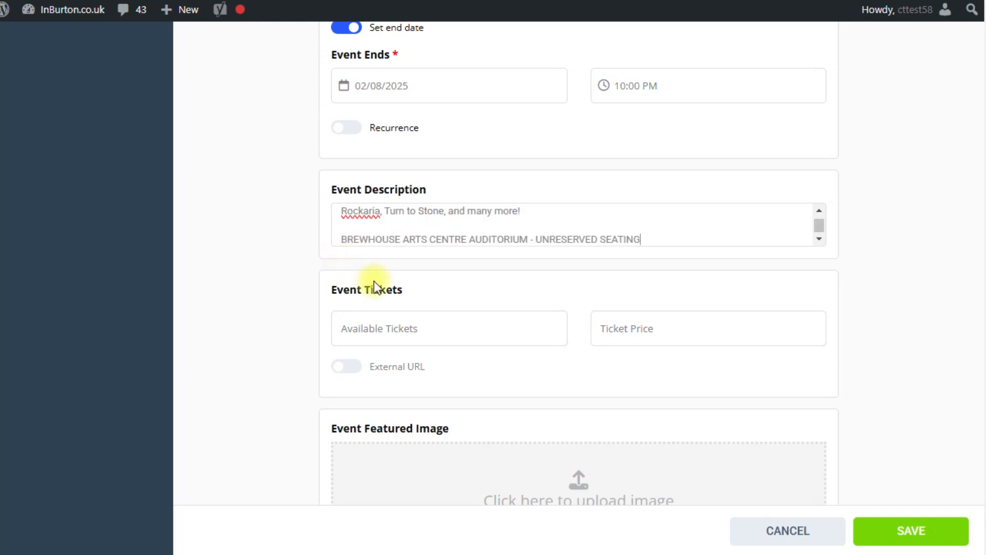
scroll(482, 230, up, 10)
scroll(483, 230, down, 8)
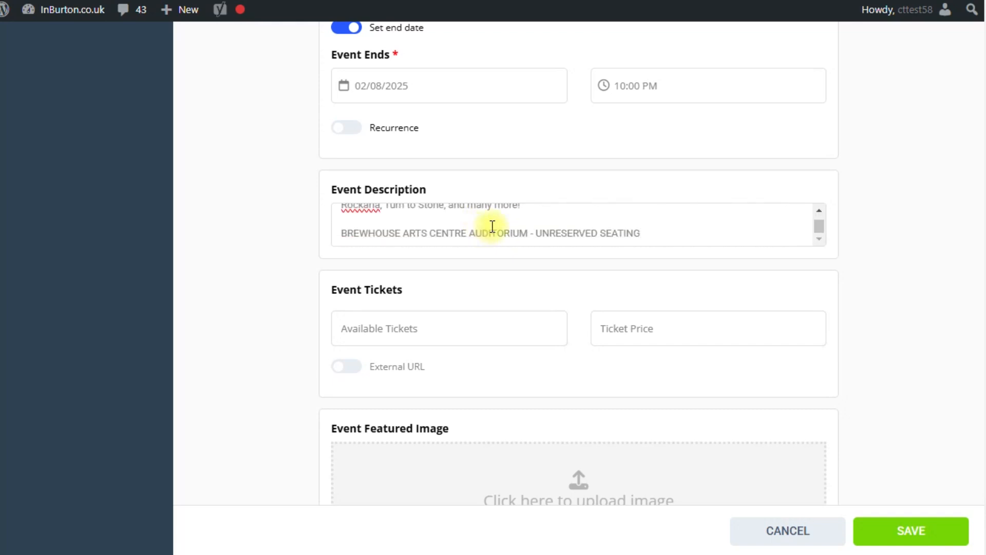
scroll(303, 285, down, 1)
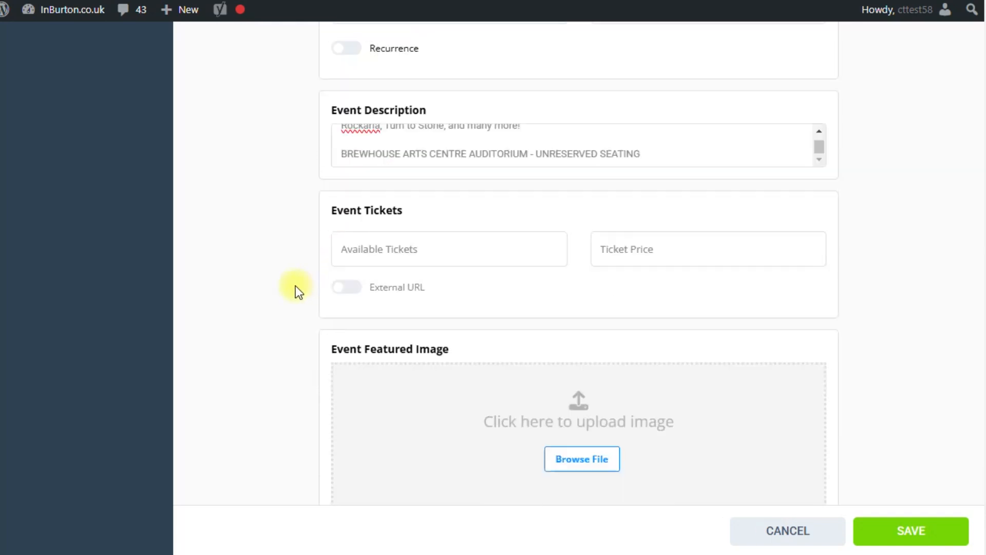
scroll(295, 286, down, 2)
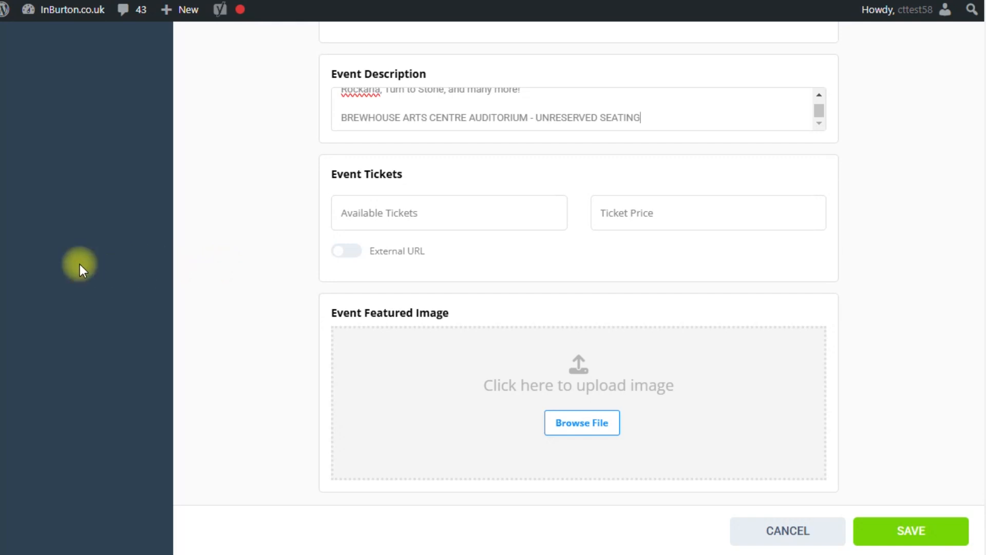
click(360, 252)
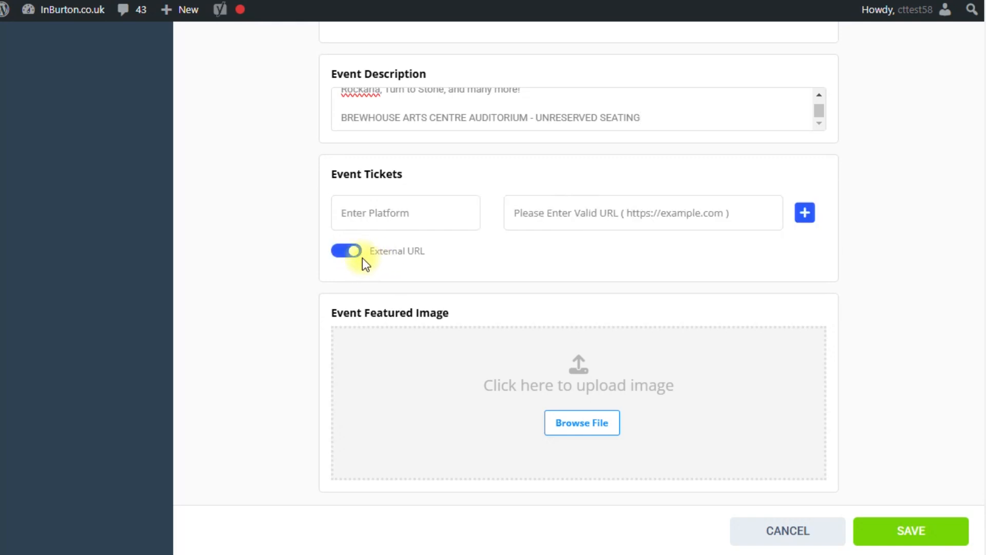
Add a 'Box Office' ticket link using the copied kittenpyramid.co.uk ELO Encounter product URL
click(386, 213)
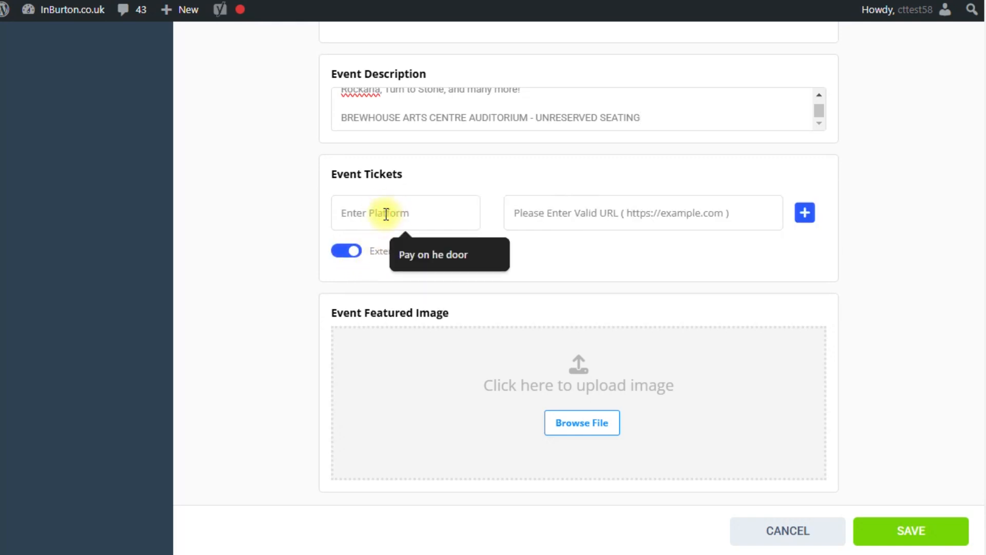
text(Off)
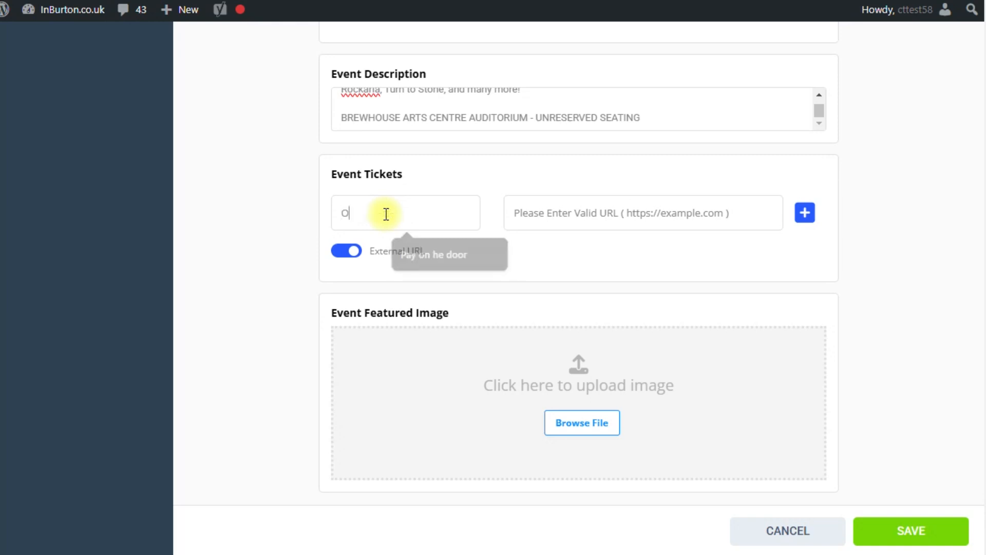
key(BackSpace)
key(BackSpace)
key(BackSpace)
text(Box Office)
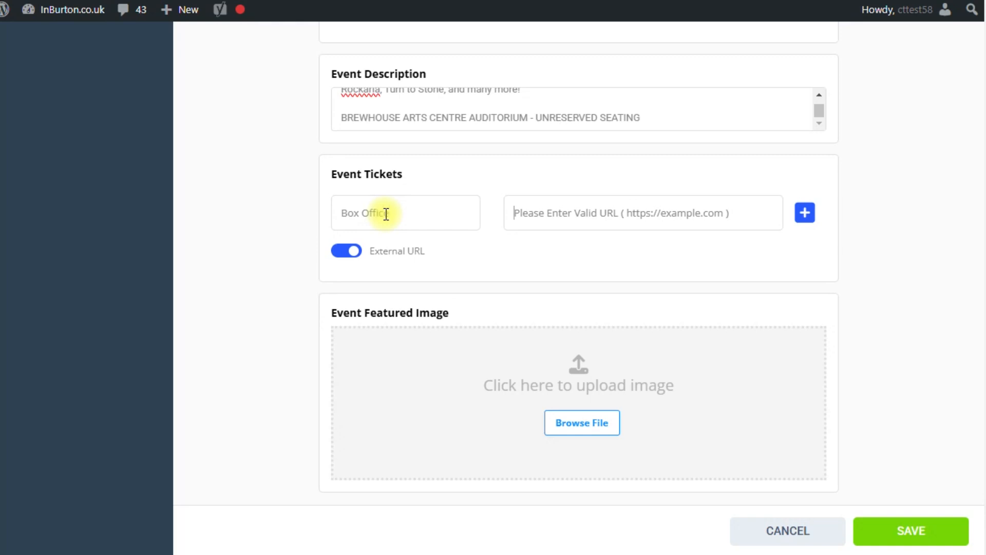
key(ctrl+shift+v)
double_click(33, 84)
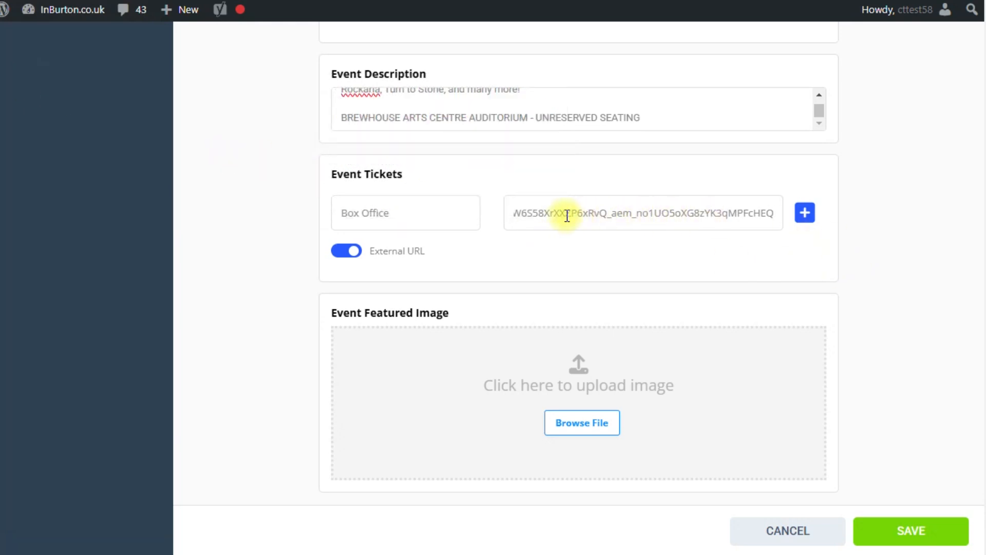
key(Home)
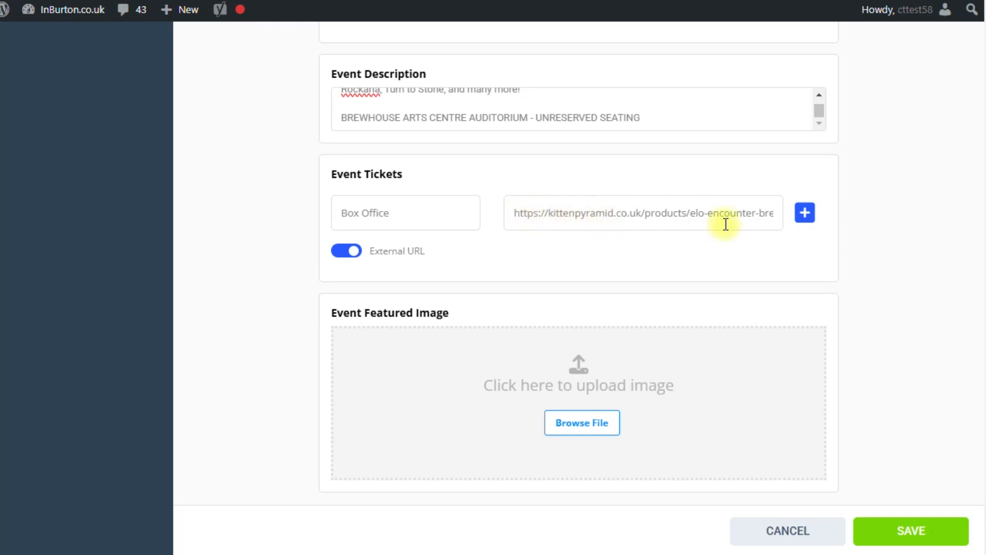
click(804, 214)
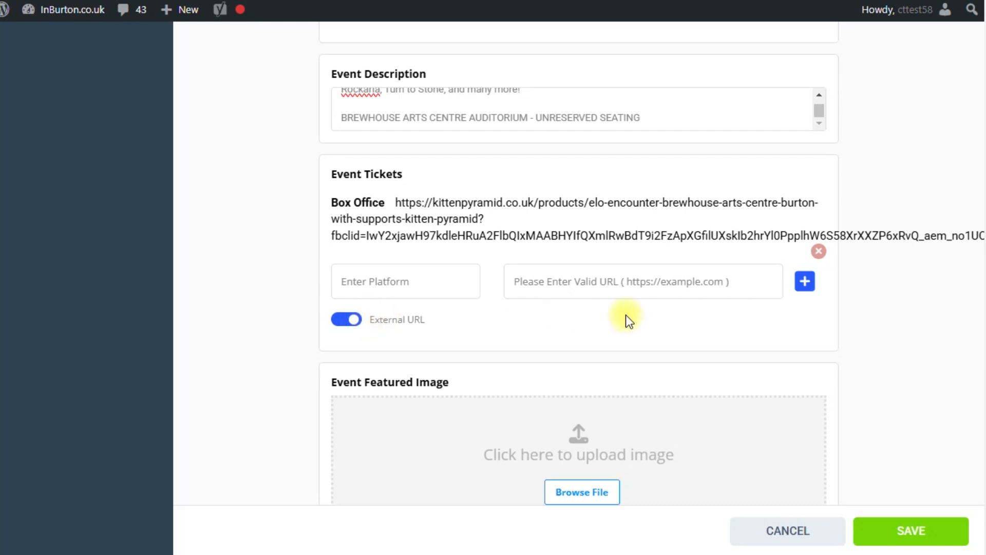
scroll(622, 318, down, 1)
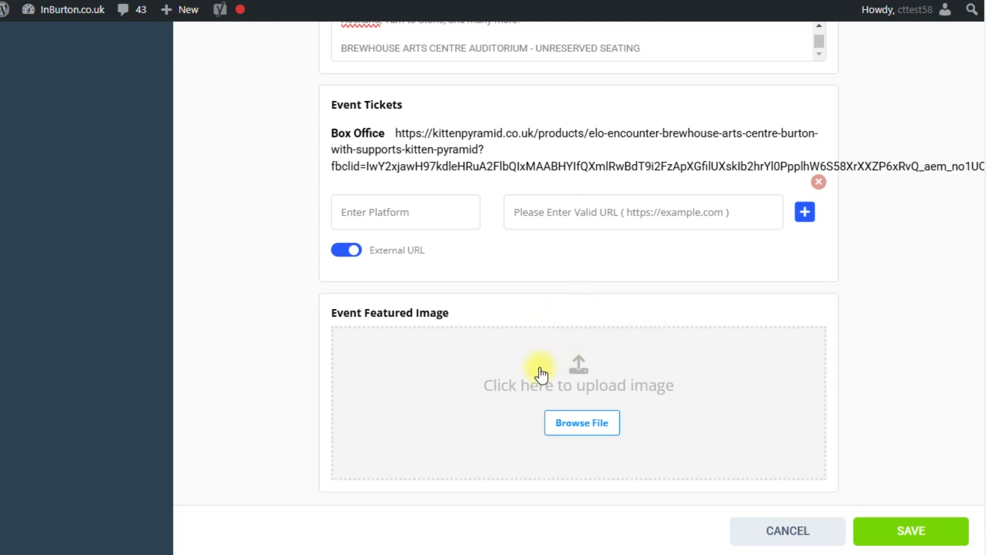
Pick elo.png from the Media Library as the event's featured image
click(576, 426)
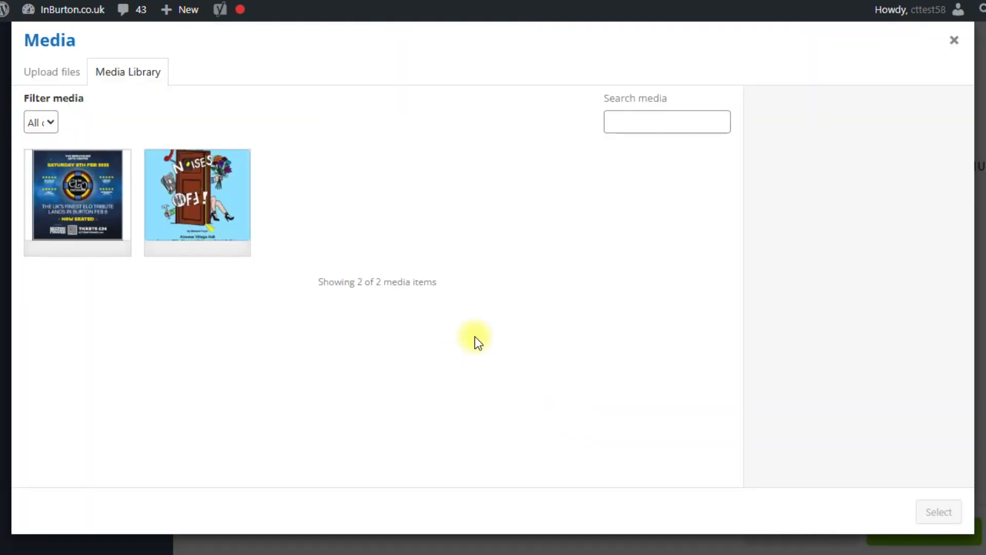
click(56, 75)
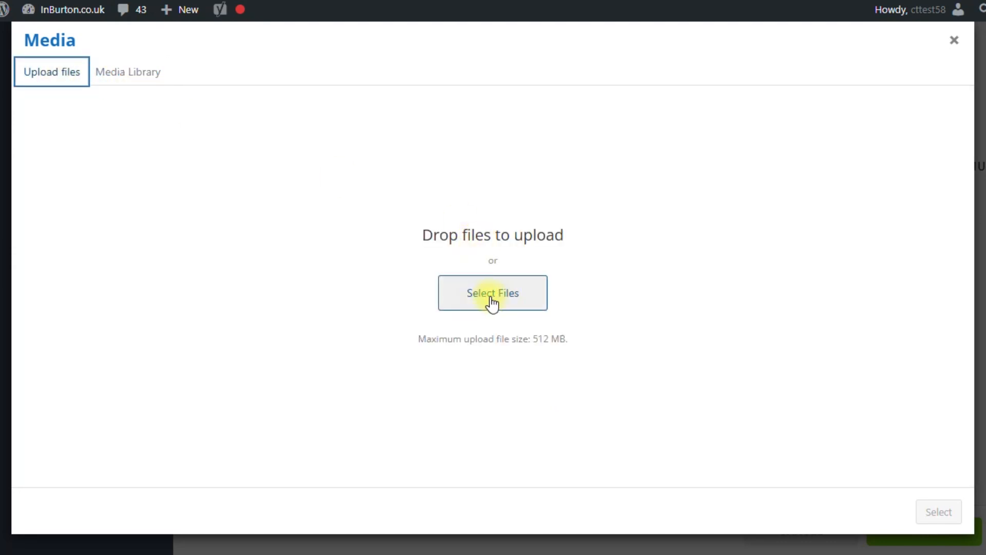
click(141, 75)
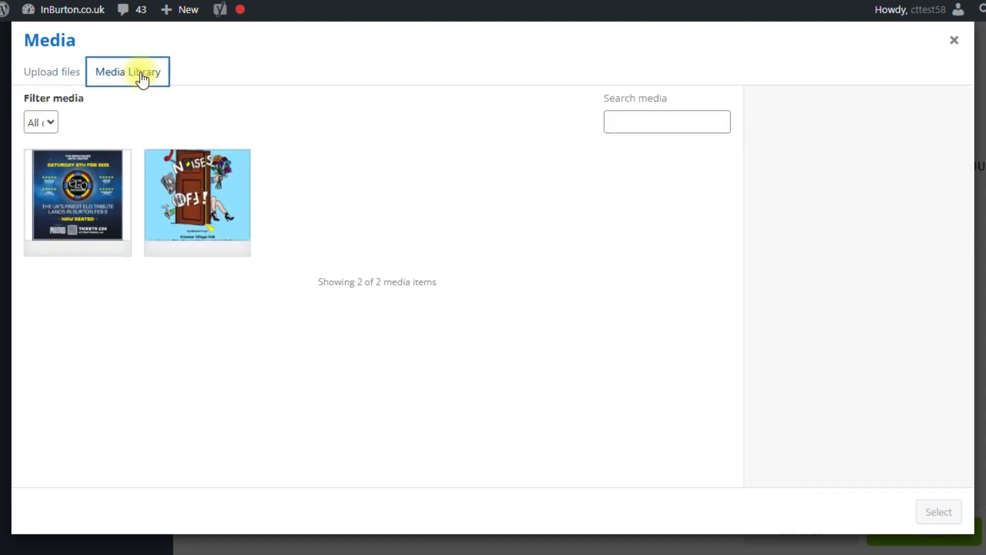
click(81, 195)
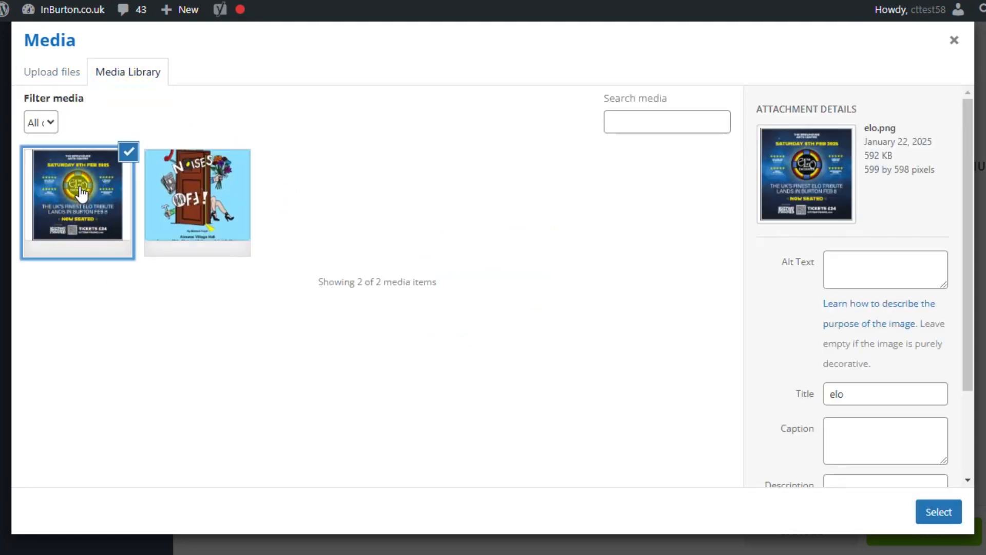
click(935, 515)
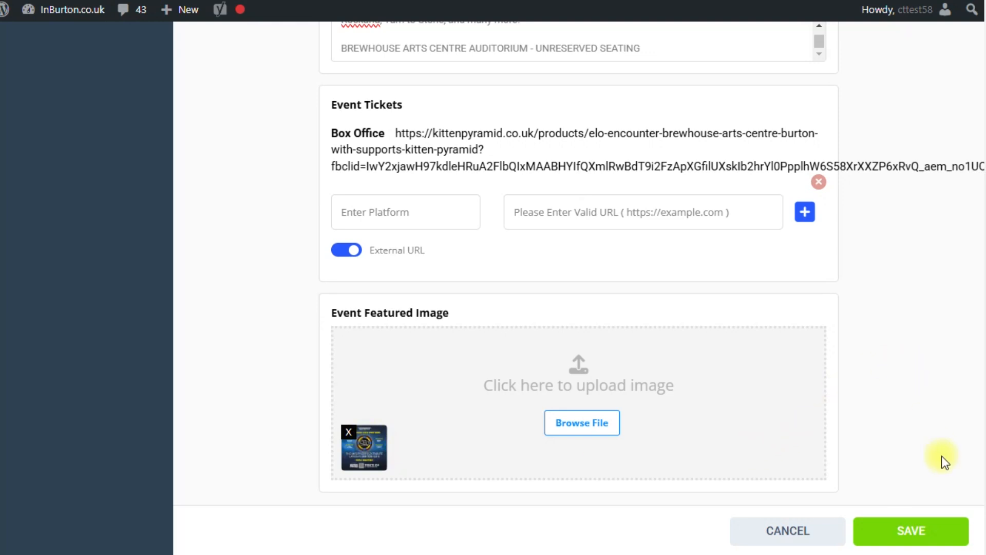
Save the event and review the published page's poster, 8 Feb 2025 times and Brewhouse map
click(911, 538)
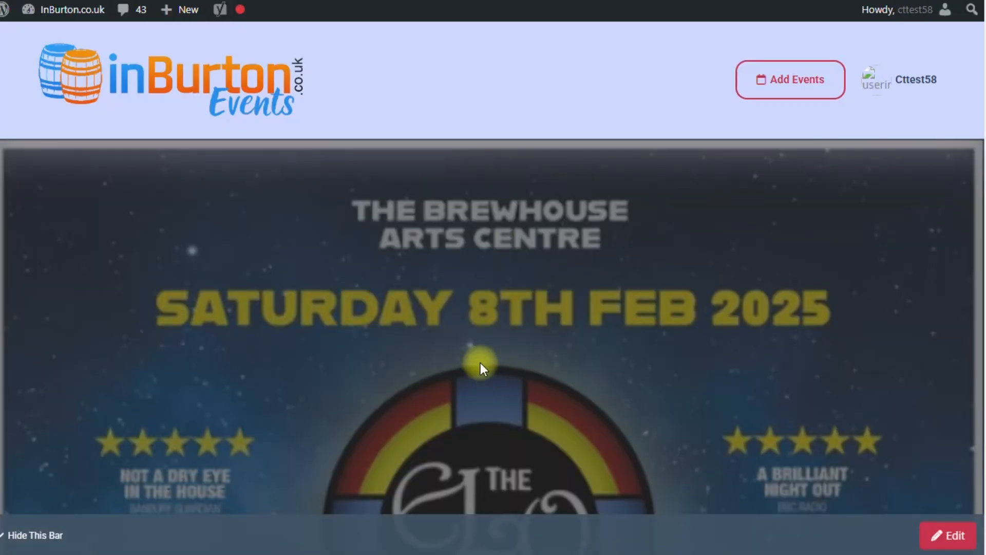
scroll(578, 183, down, 10)
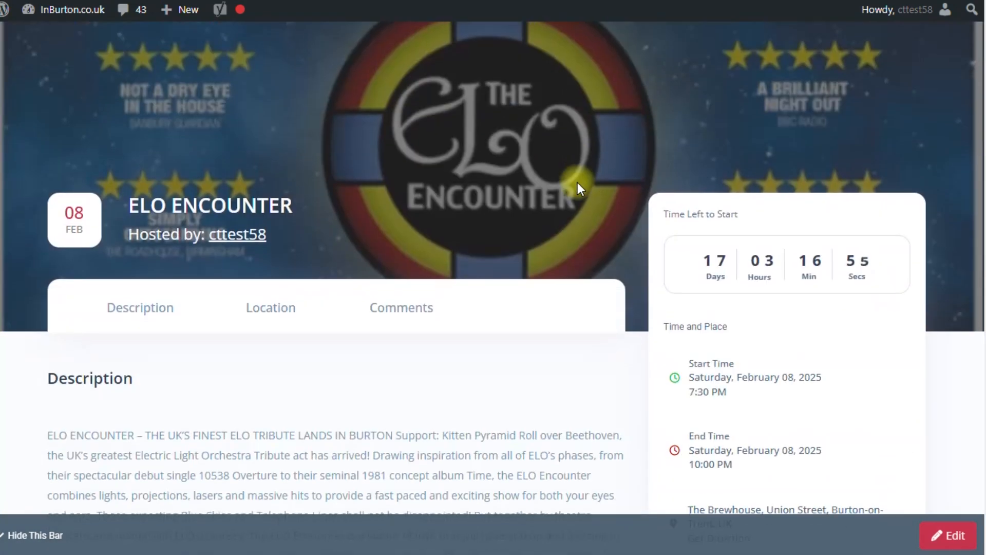
scroll(577, 182, up, 10)
scroll(531, 280, down, 5)
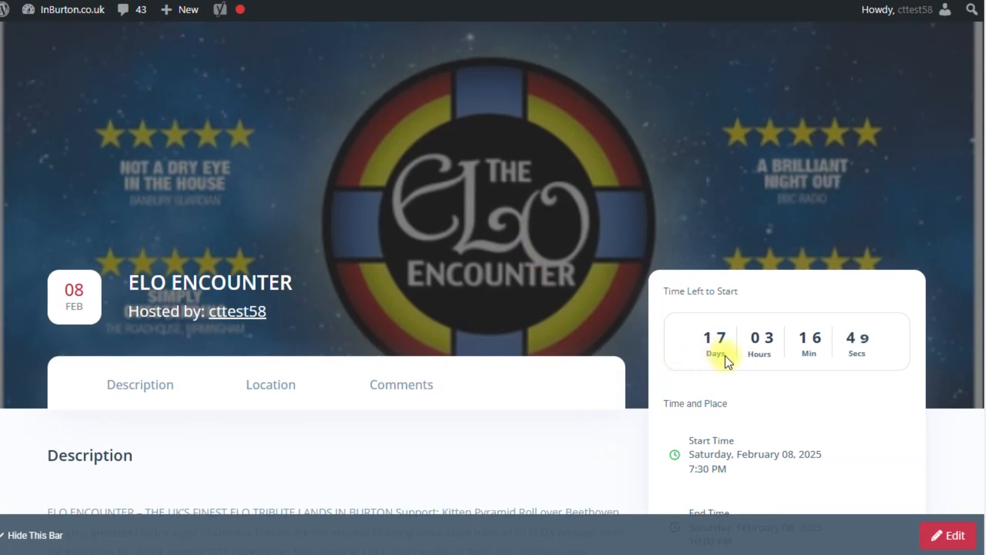
scroll(725, 355, down, 1)
scroll(718, 347, down, 1)
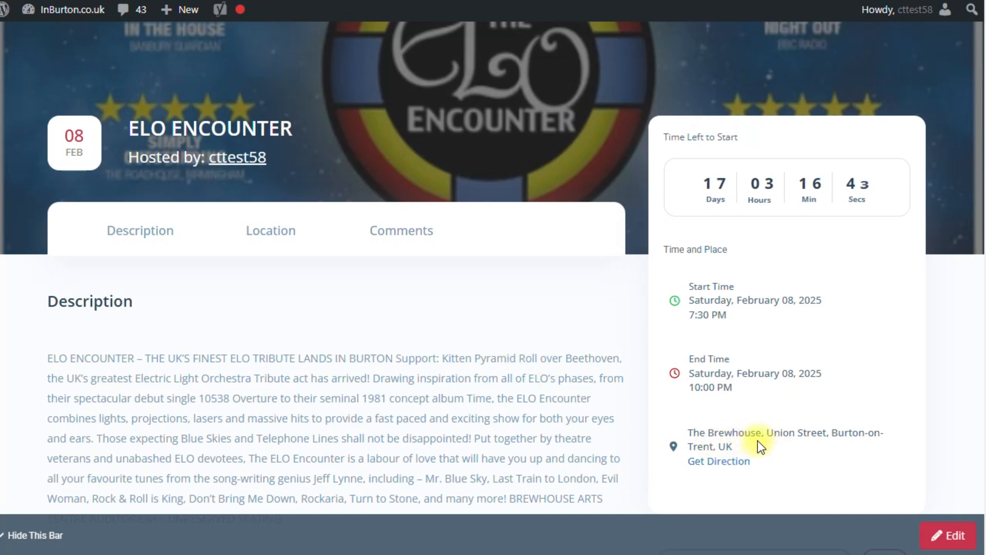
scroll(99, 220, down, 1)
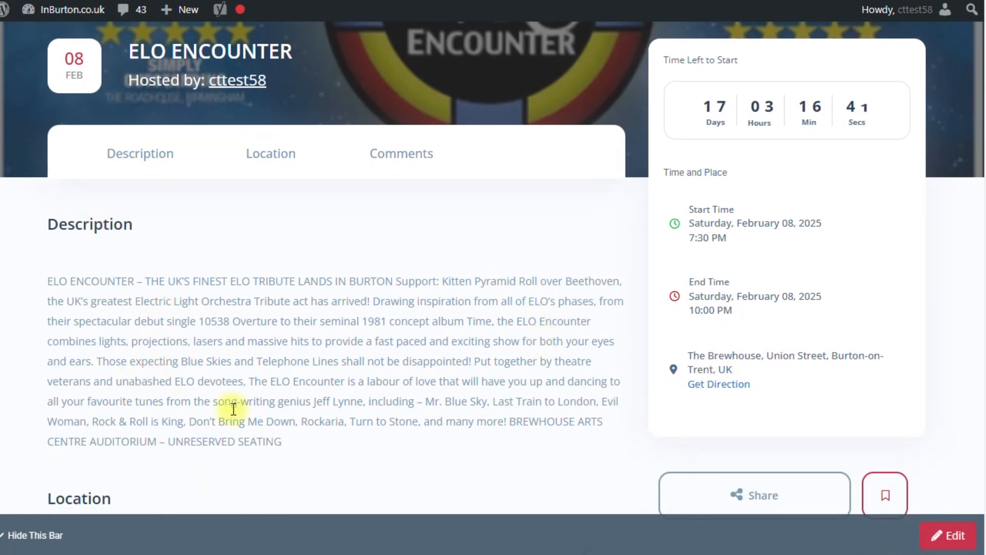
scroll(221, 308, down, 3)
scroll(271, 407, down, 2)
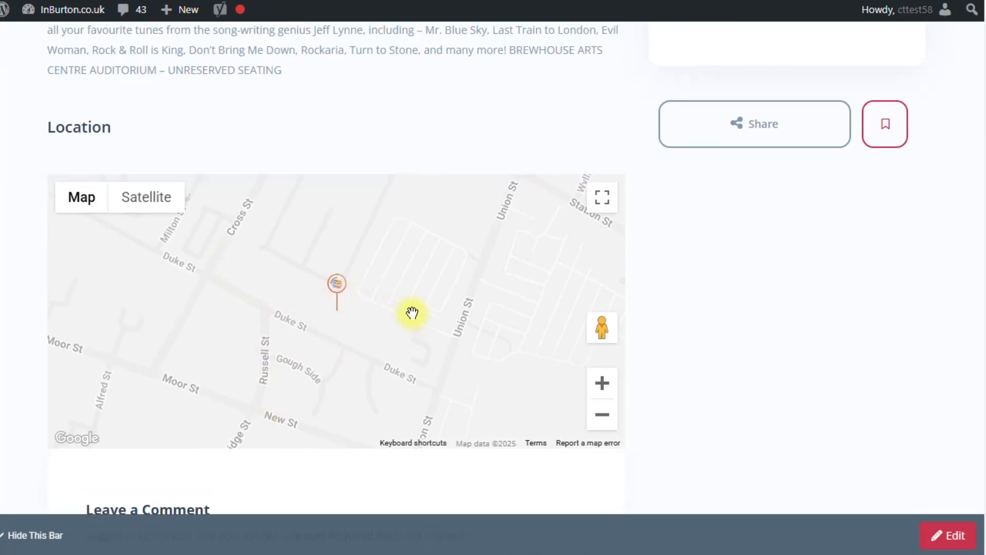
scroll(411, 314, up, 6)
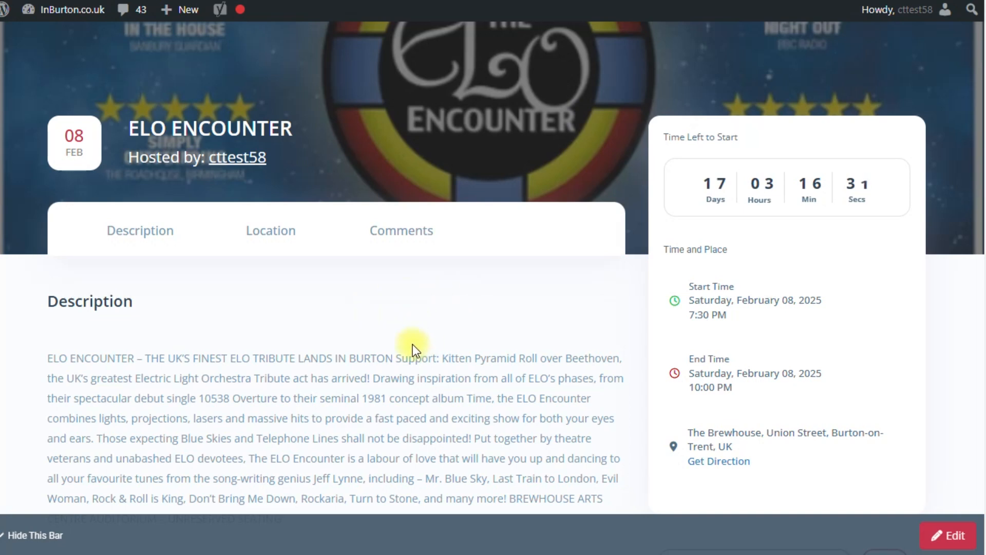
scroll(406, 329, up, 10)
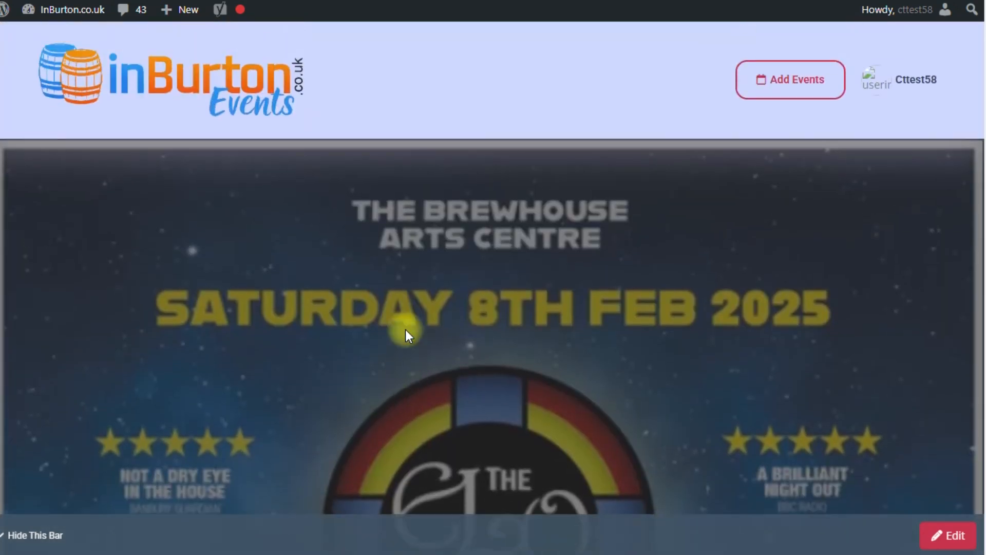